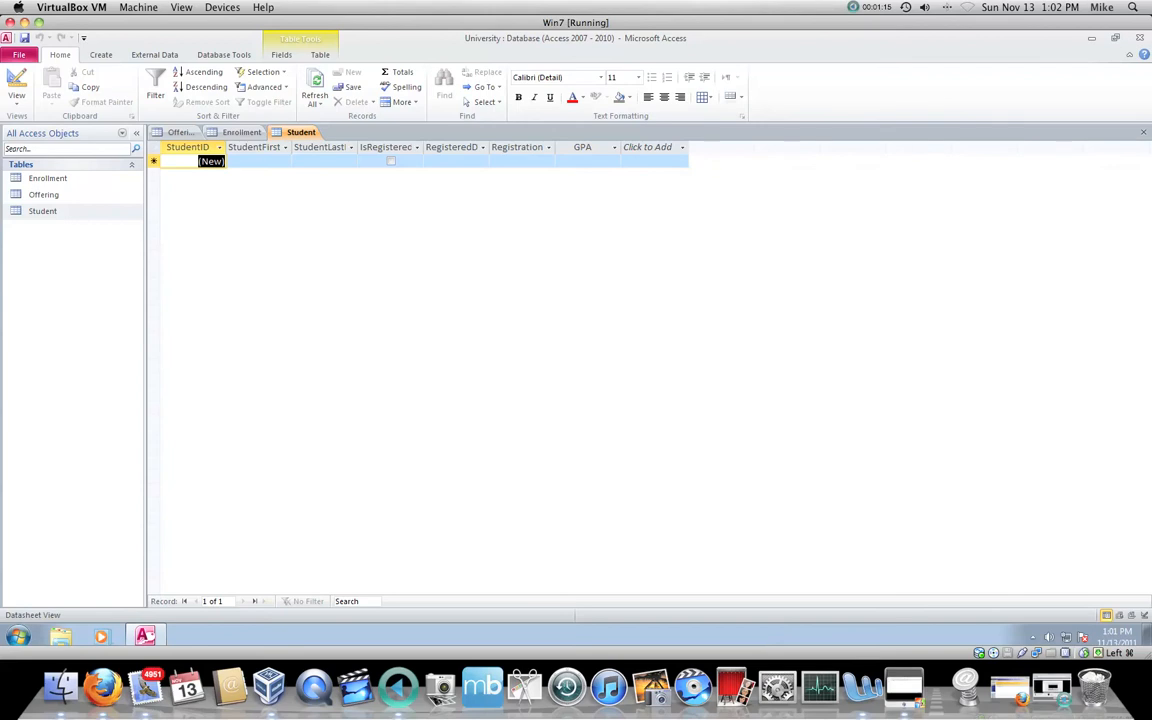
Step: Enter the first student's first and last name in the Student table and save the record
click(258, 161)
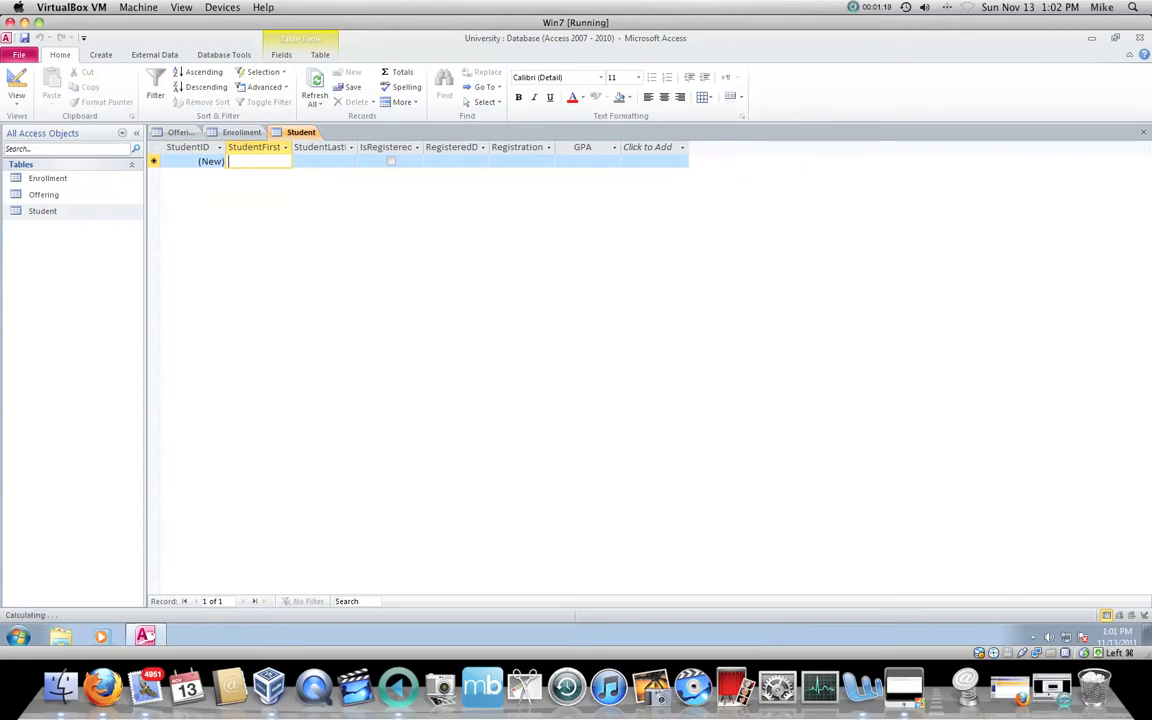
text(Micaael)
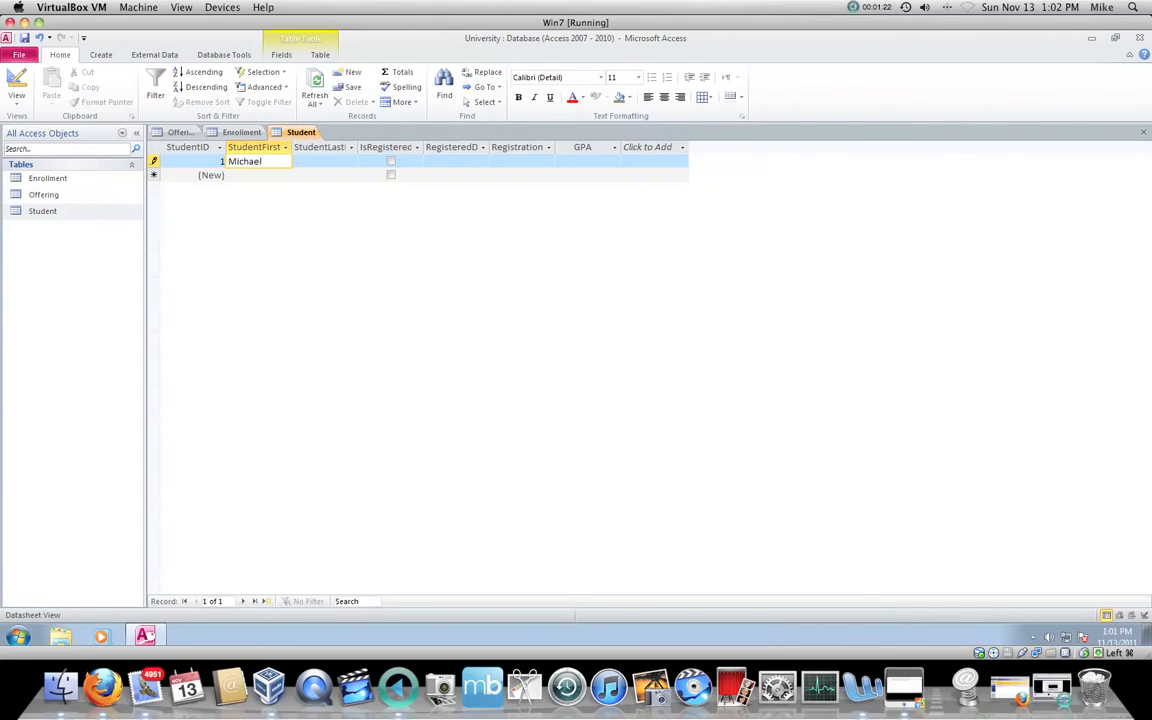
key(Tab)
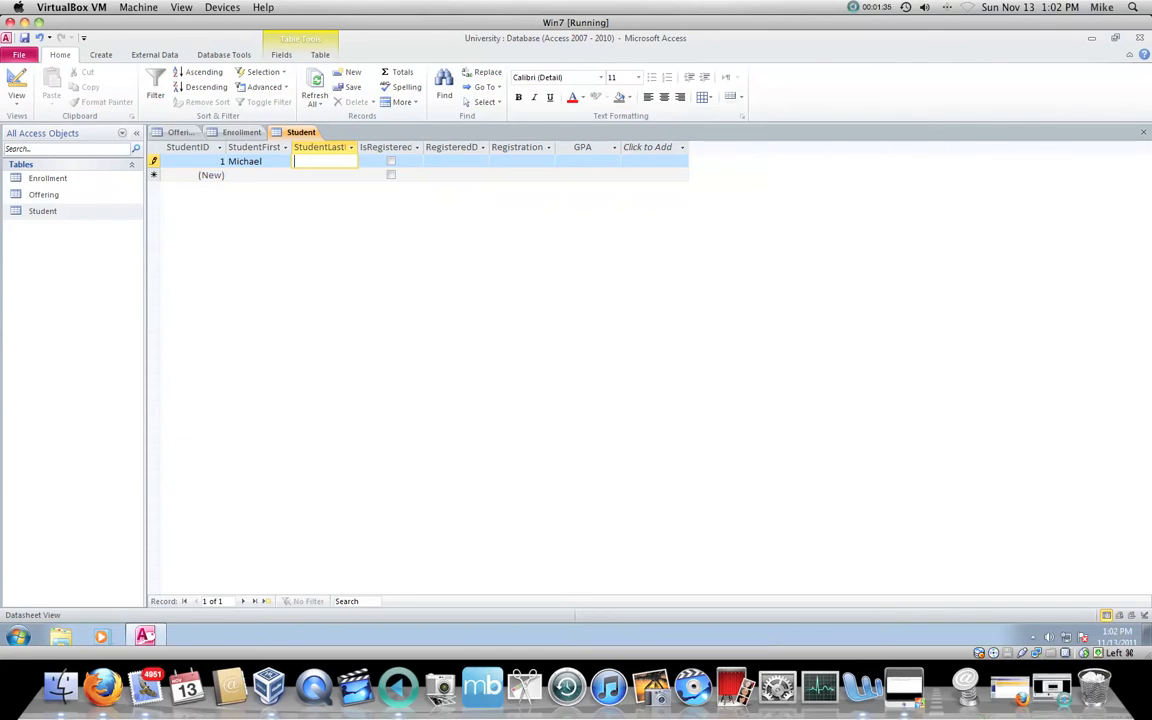
text(Devlin)
key(Tab)
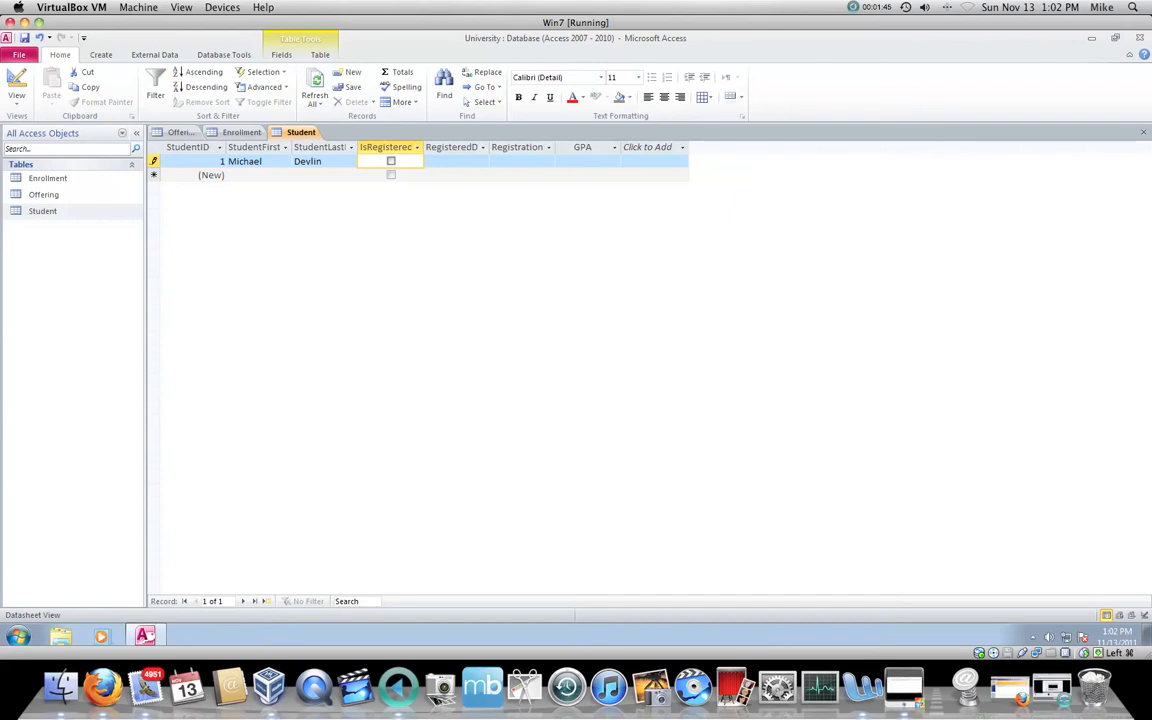
click(154, 175)
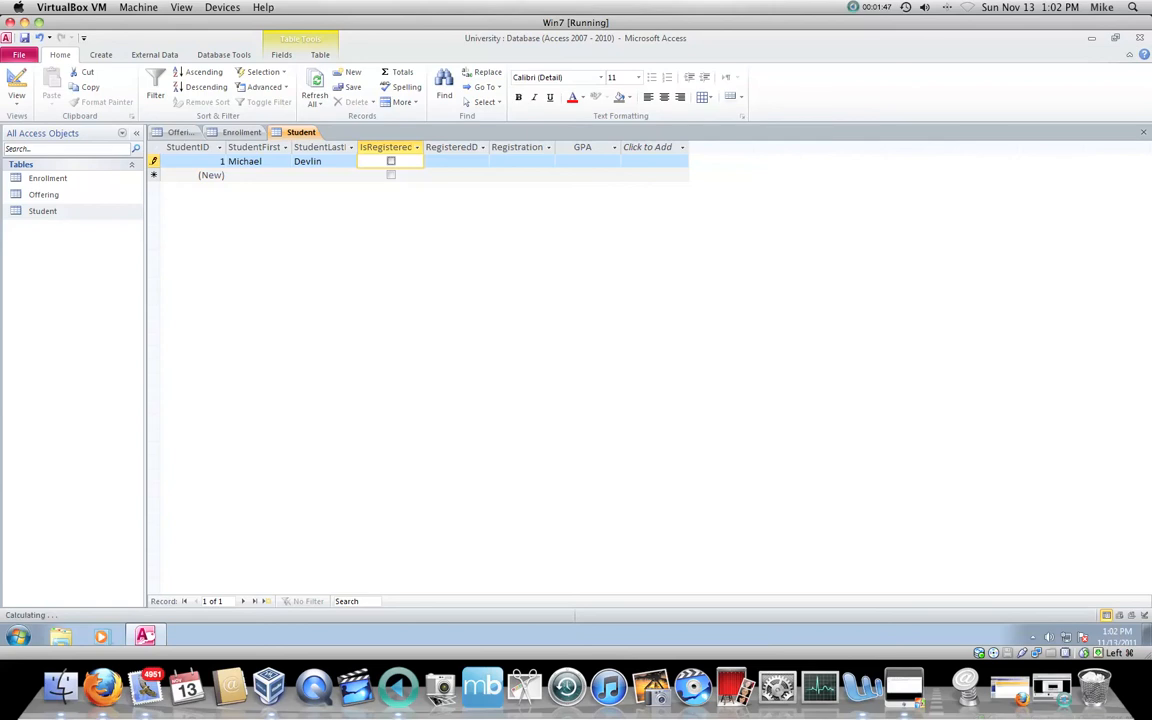
click(154, 161)
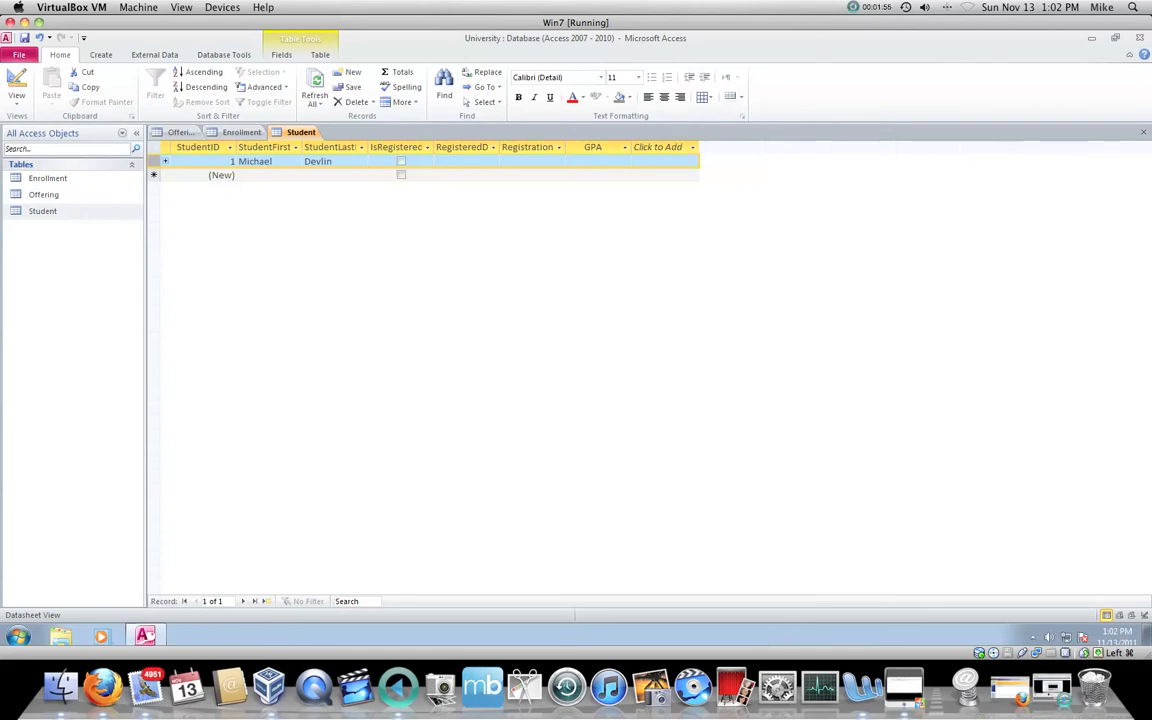
Step: Widen the RegisteredDate column and set the first student's registered date to 11/8/2011
drag(499, 147, 556, 147)
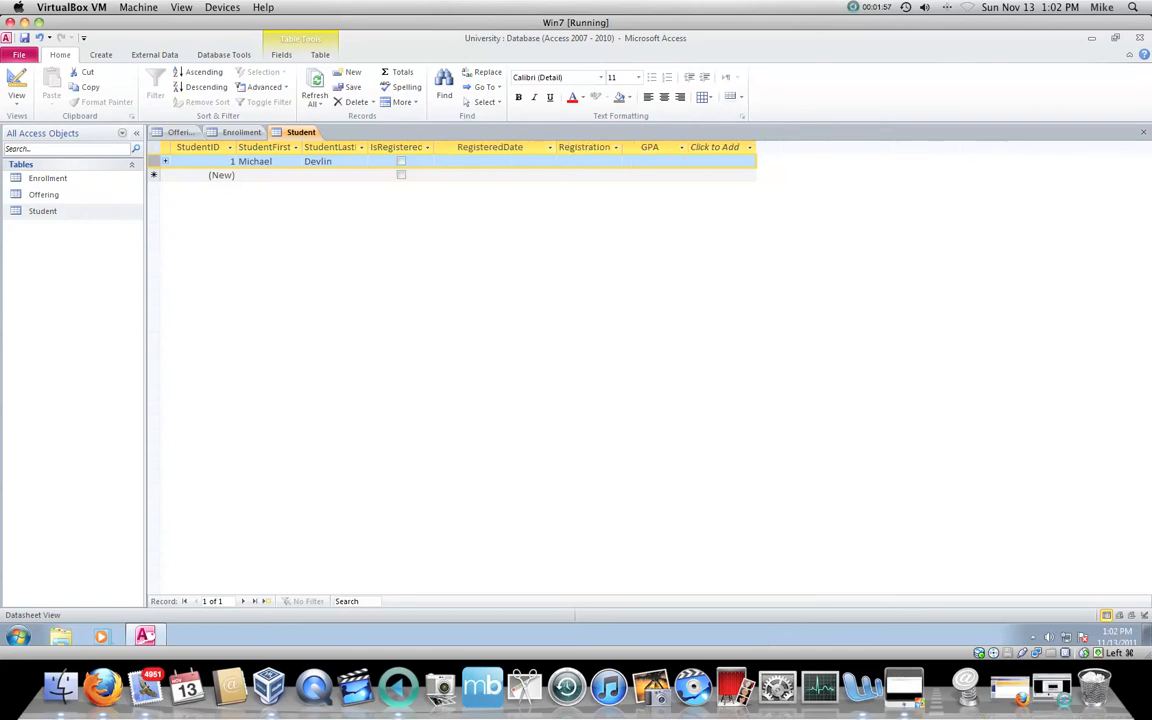
click(494, 161)
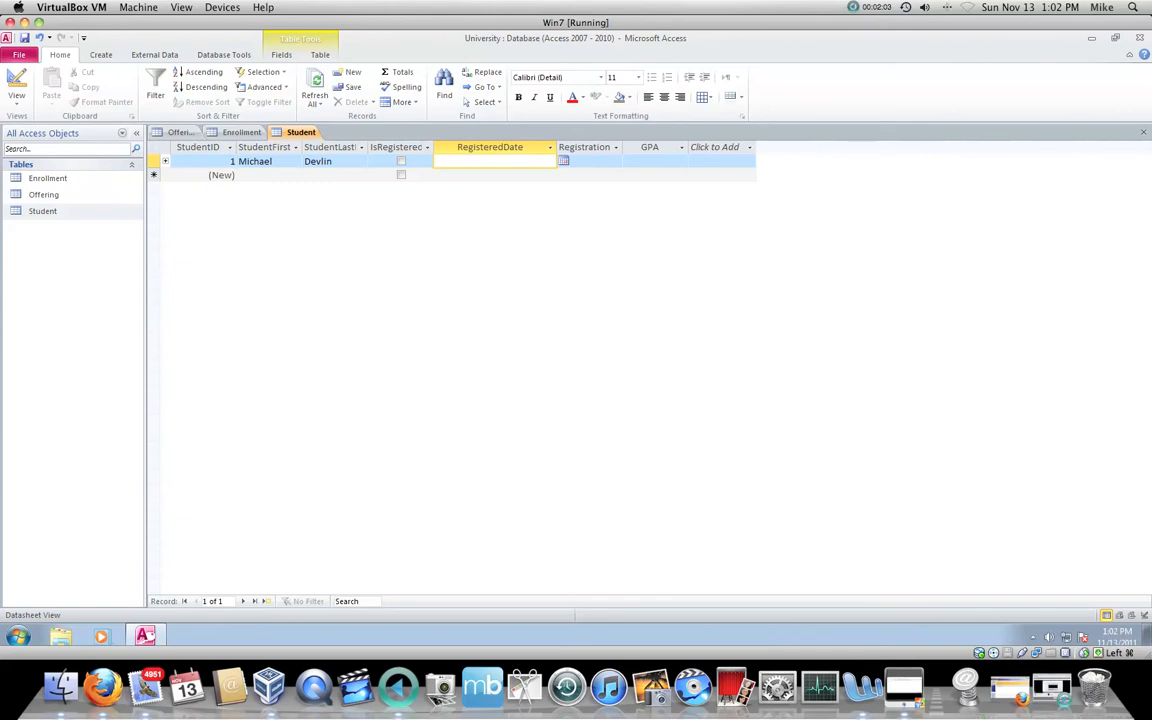
click(563, 161)
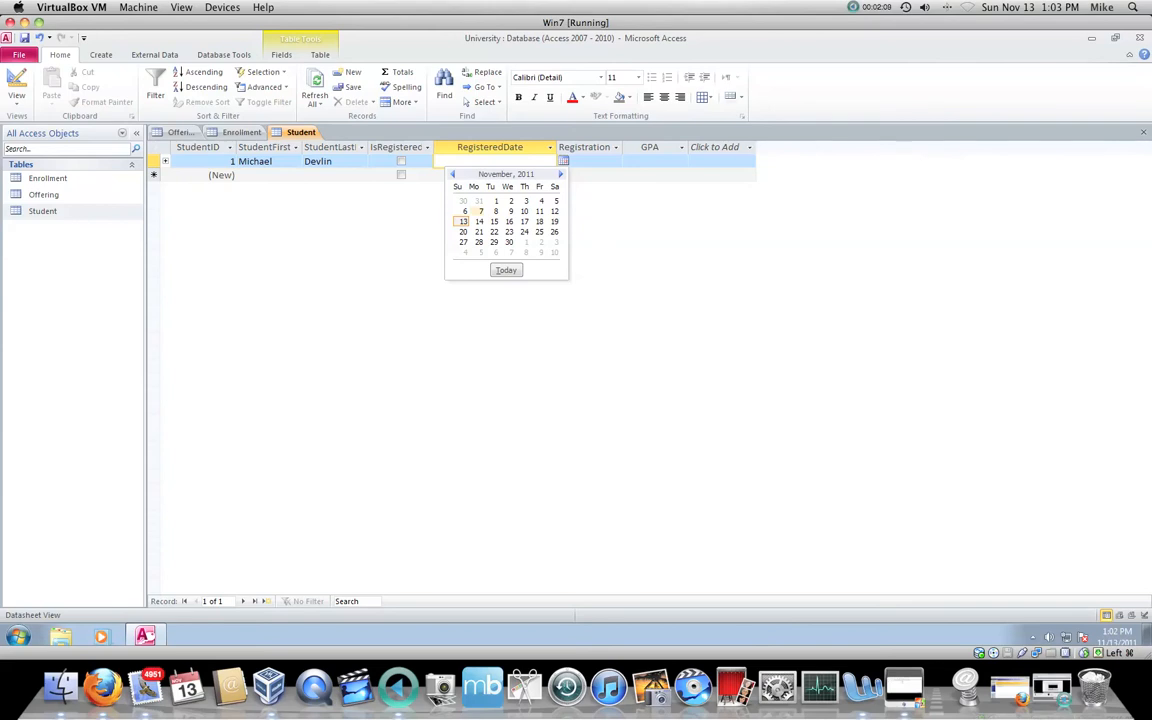
click(463, 222)
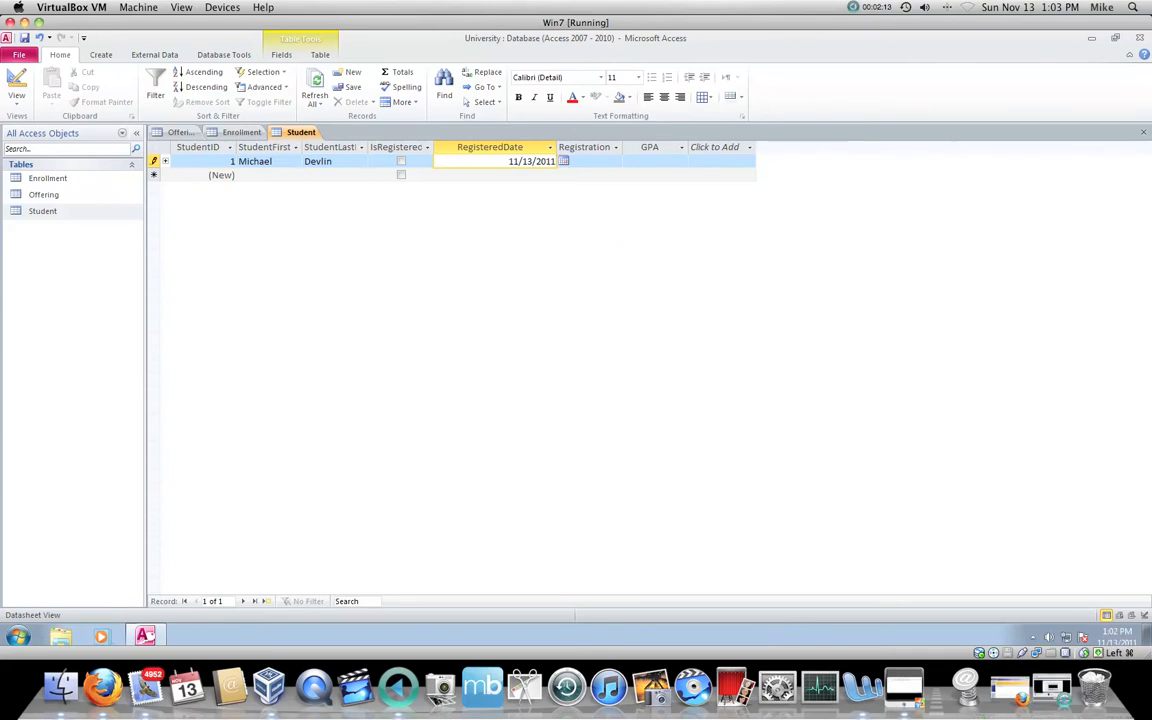
click(563, 161)
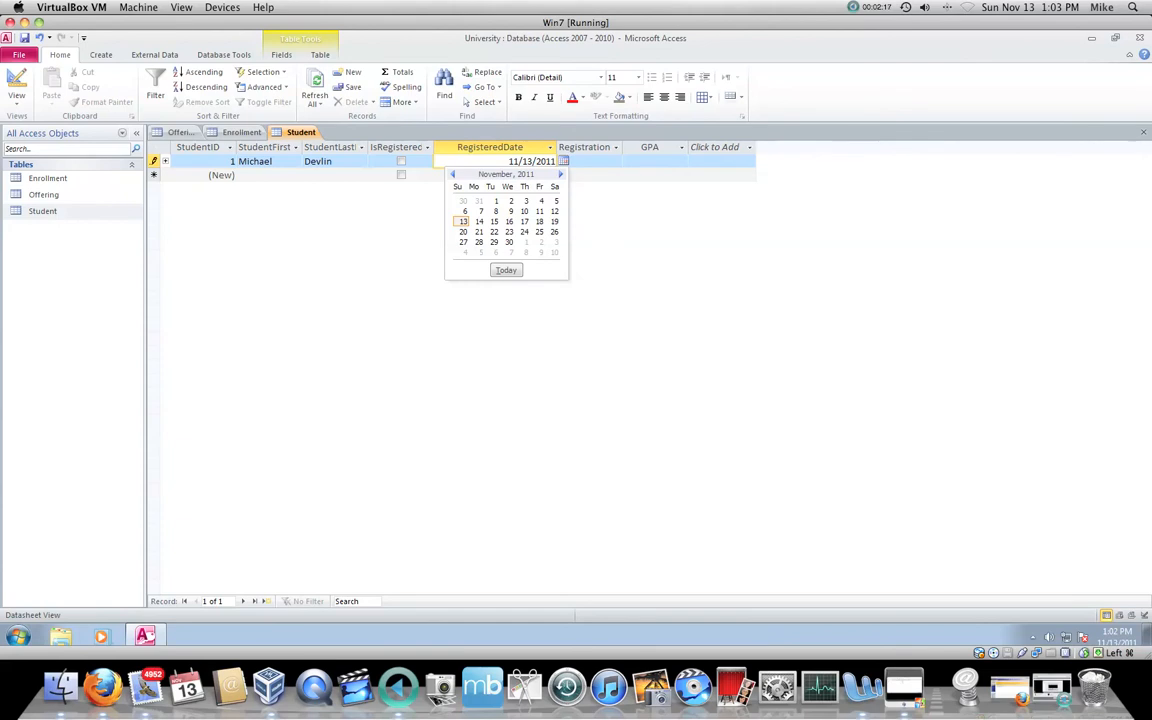
click(480, 211)
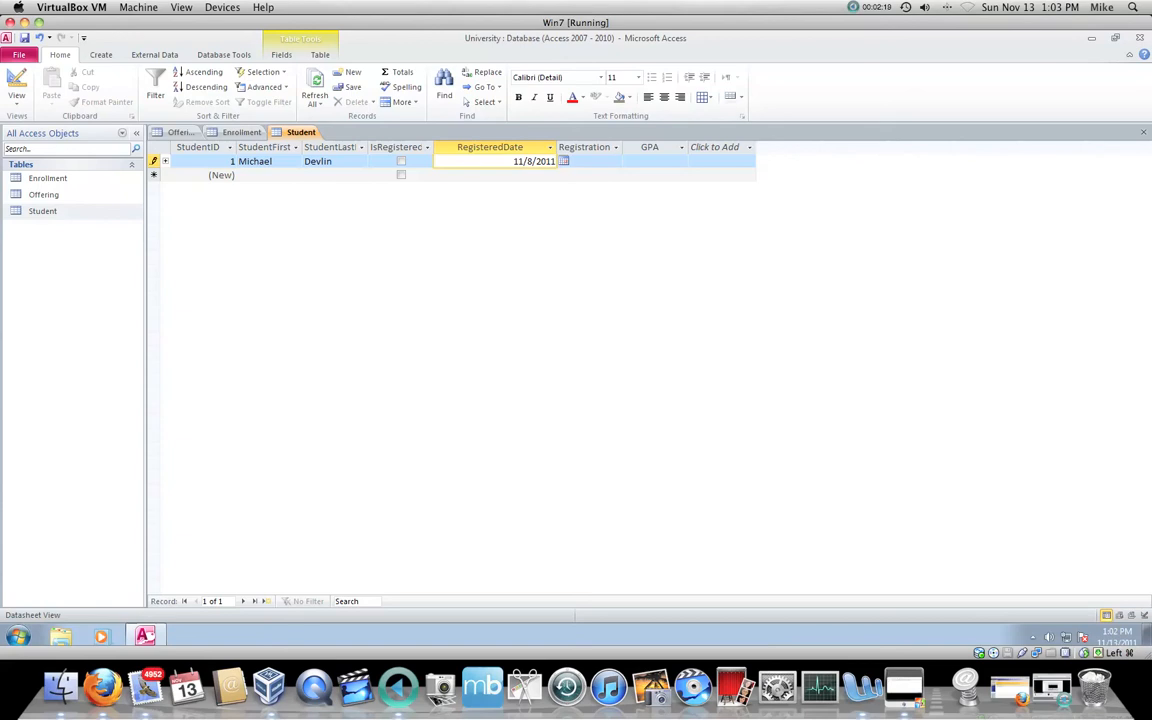
key(Tab)
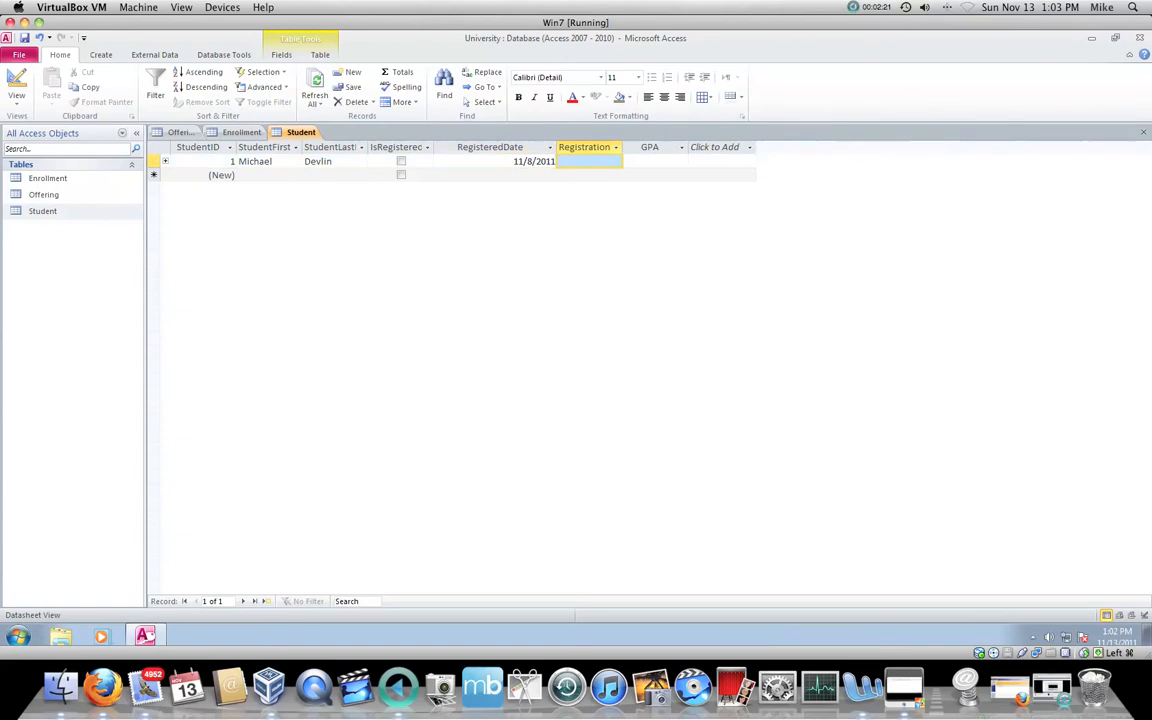
Step: Widen the RegistrationFee column and enter a registration fee of 300 for the first student
drag(700, 147, 702, 147)
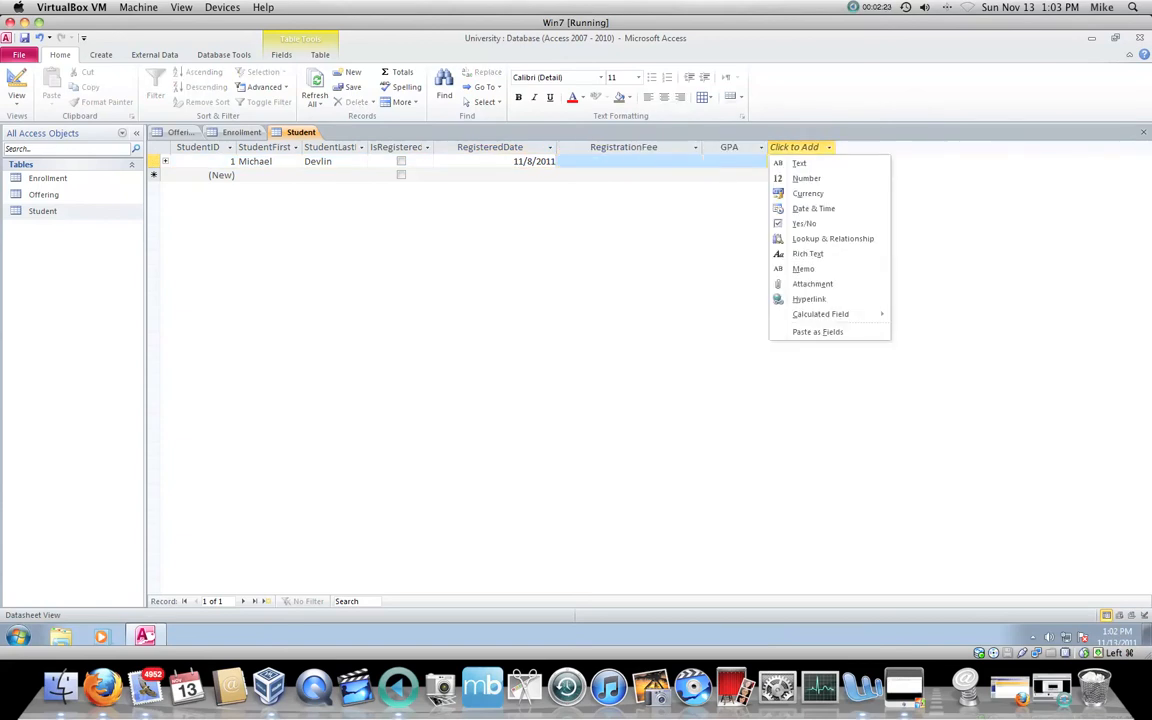
key(Escape)
click(629, 161)
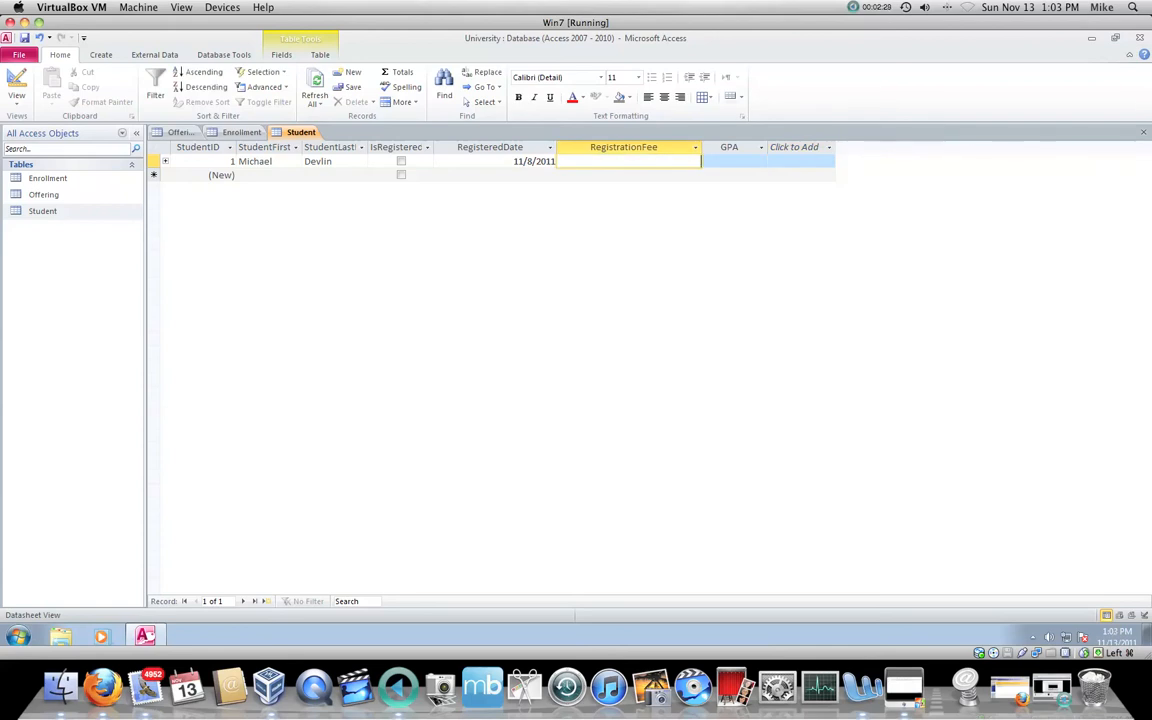
click(629, 175)
click(629, 161)
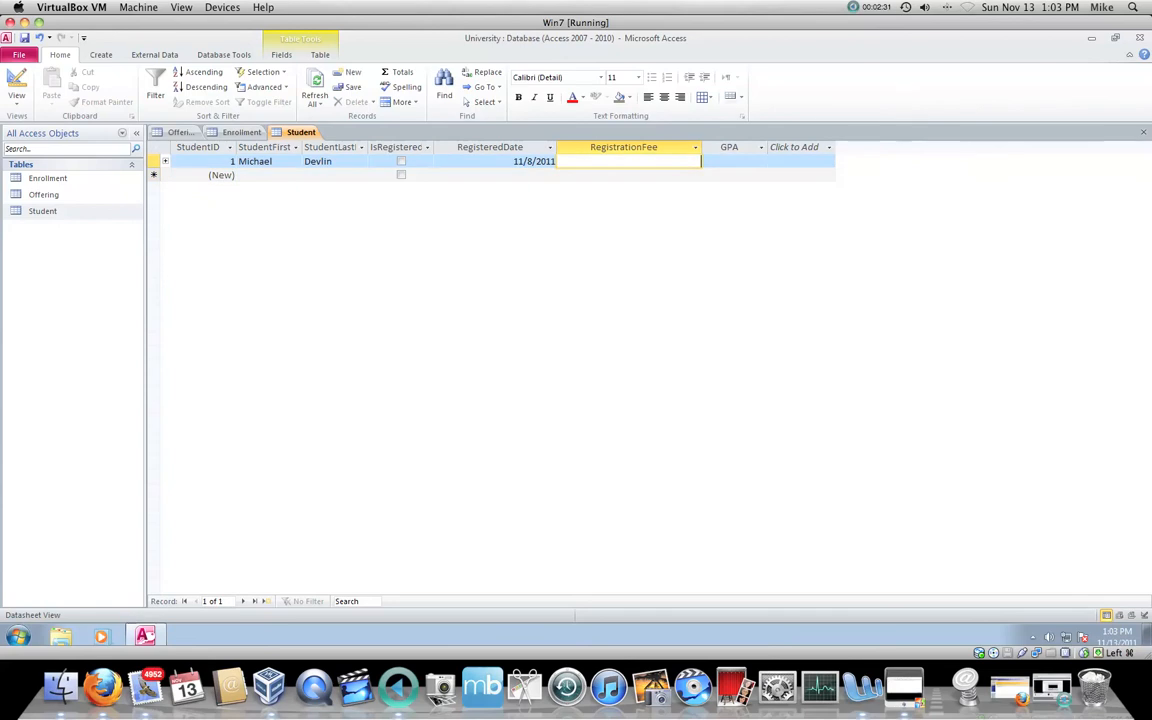
text(300)
key(Tab)
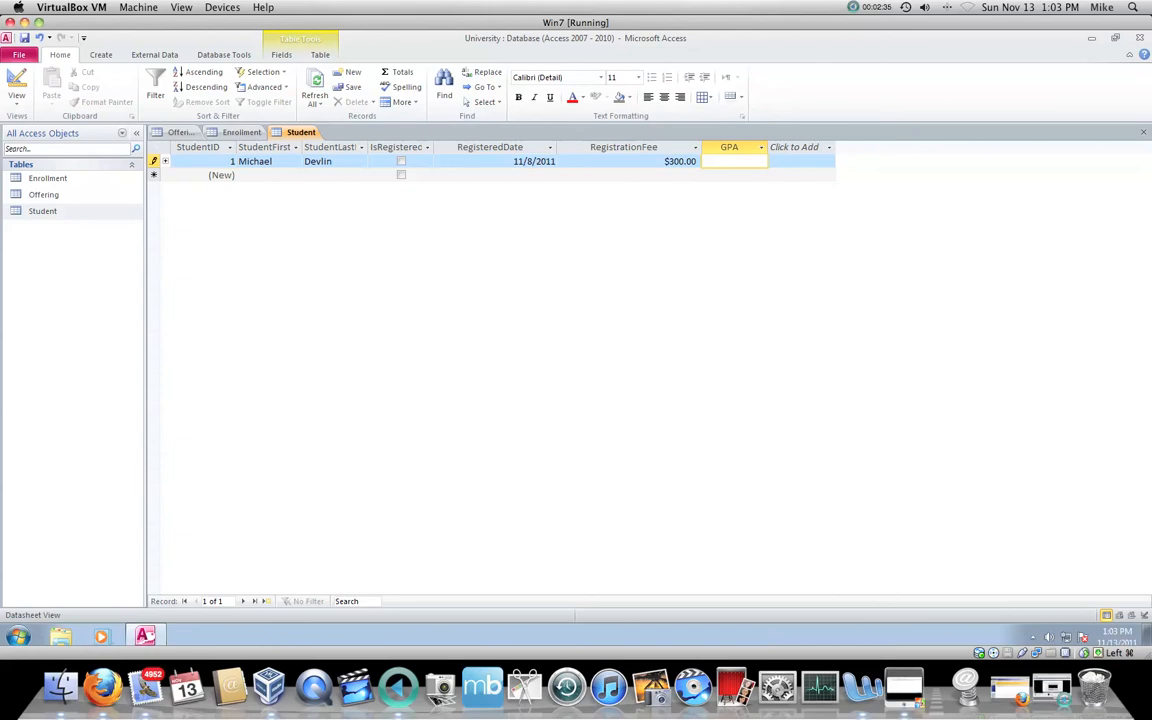
text(4)
key(BackSpace)
key(Escape)
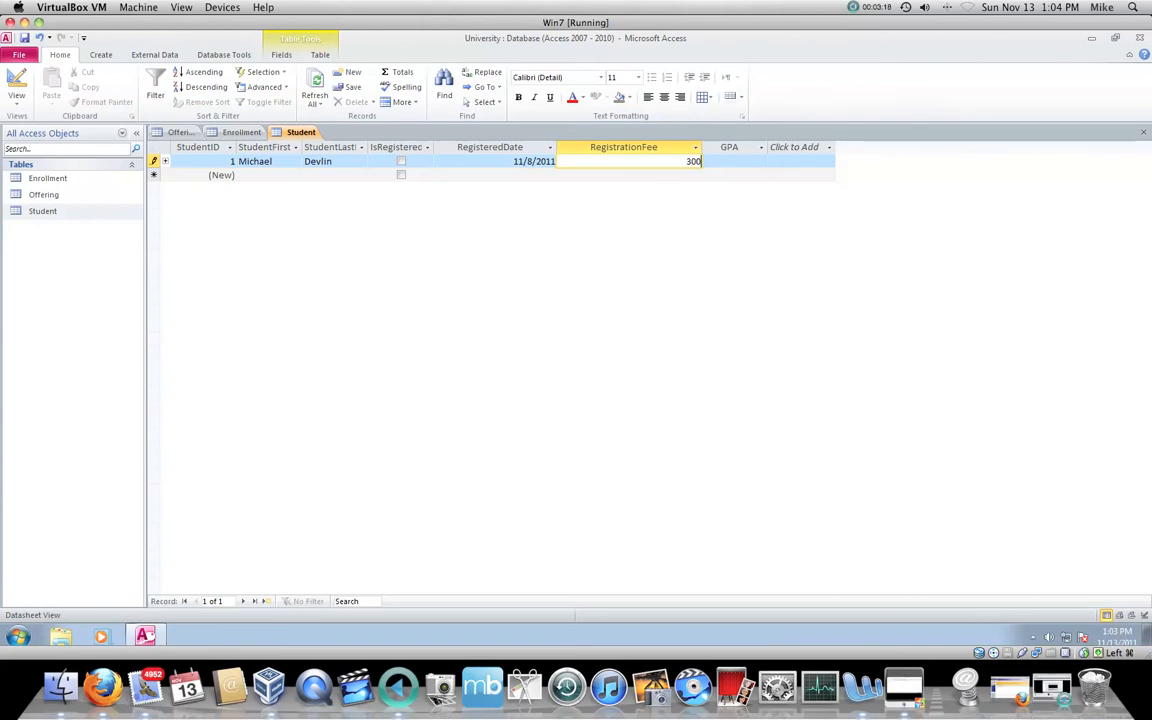
Step: Set the first student's GPA to 4 and complete the record
key(Tab)
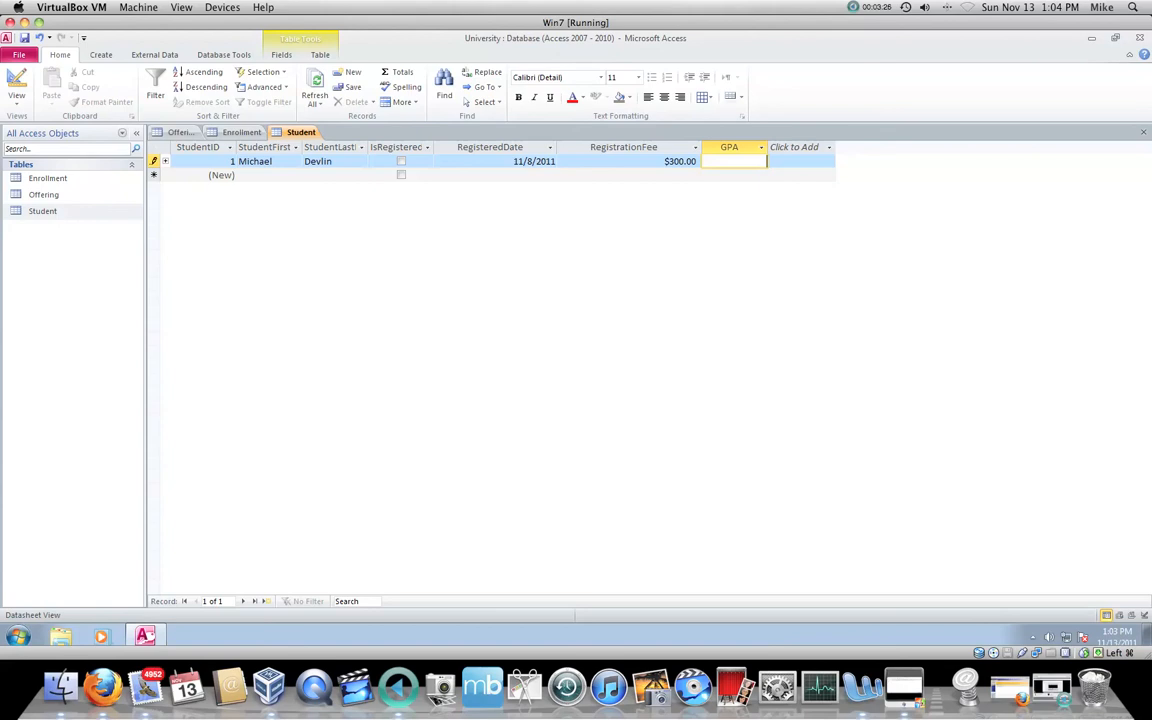
text(4)
key(Tab)
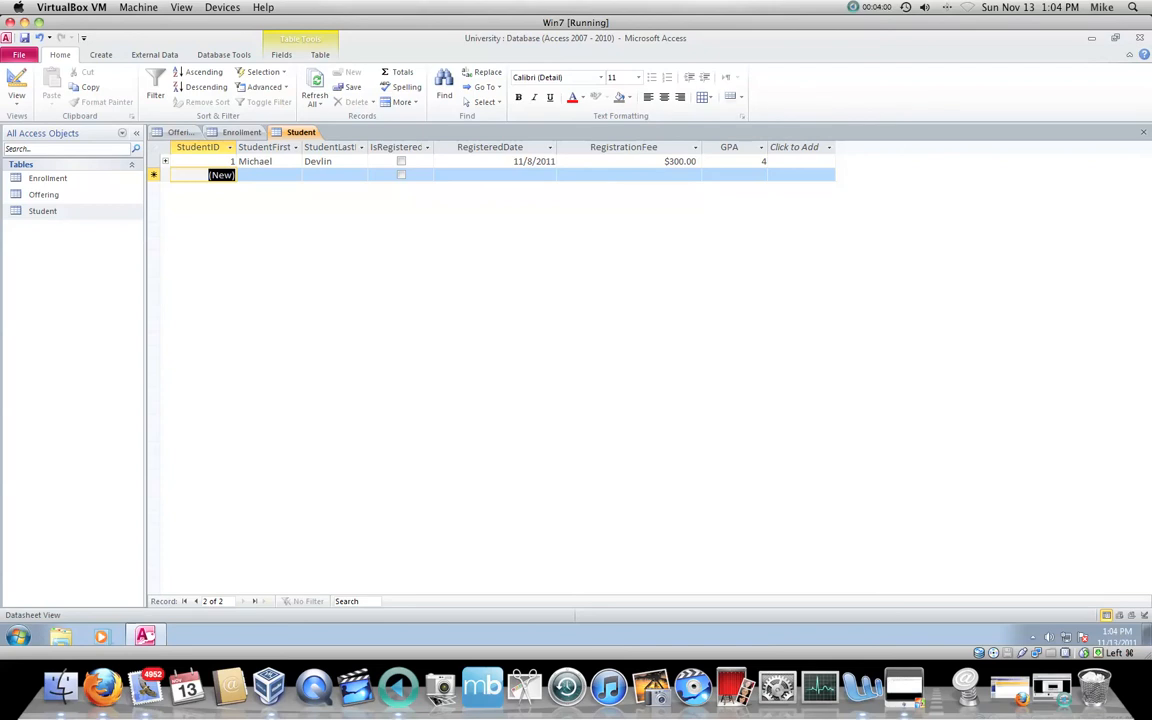
Step: Add a second record to the Student table with the student's first and last name
key(Tab)
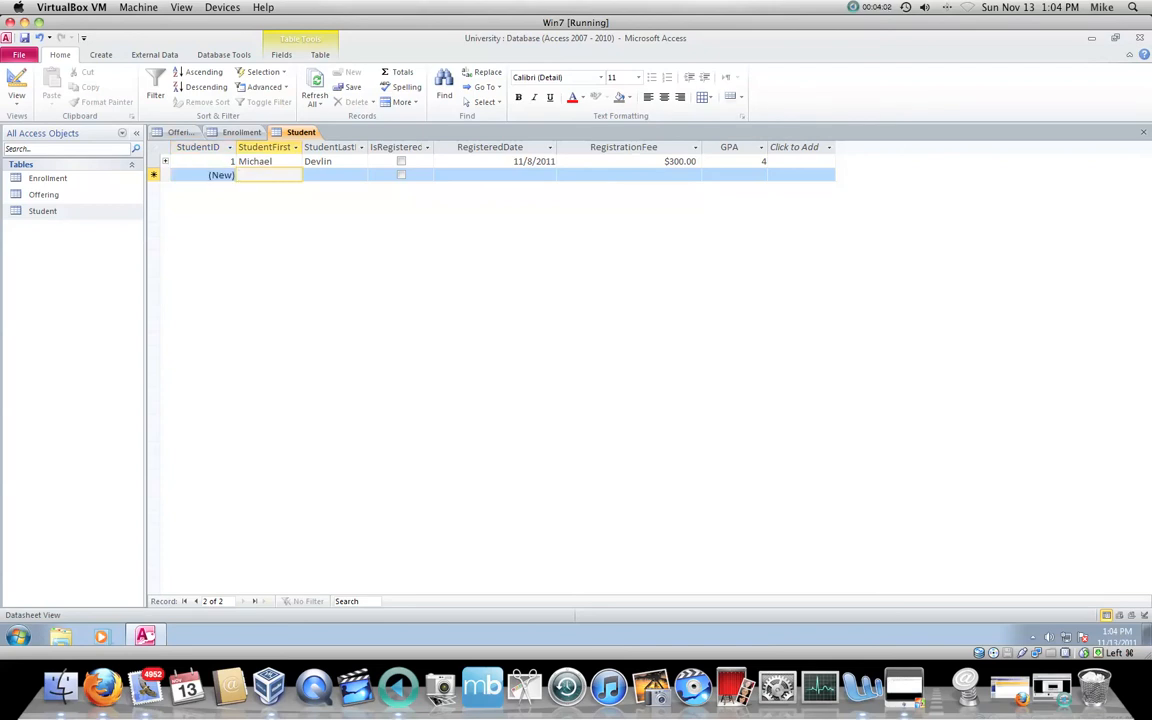
text(Mary)
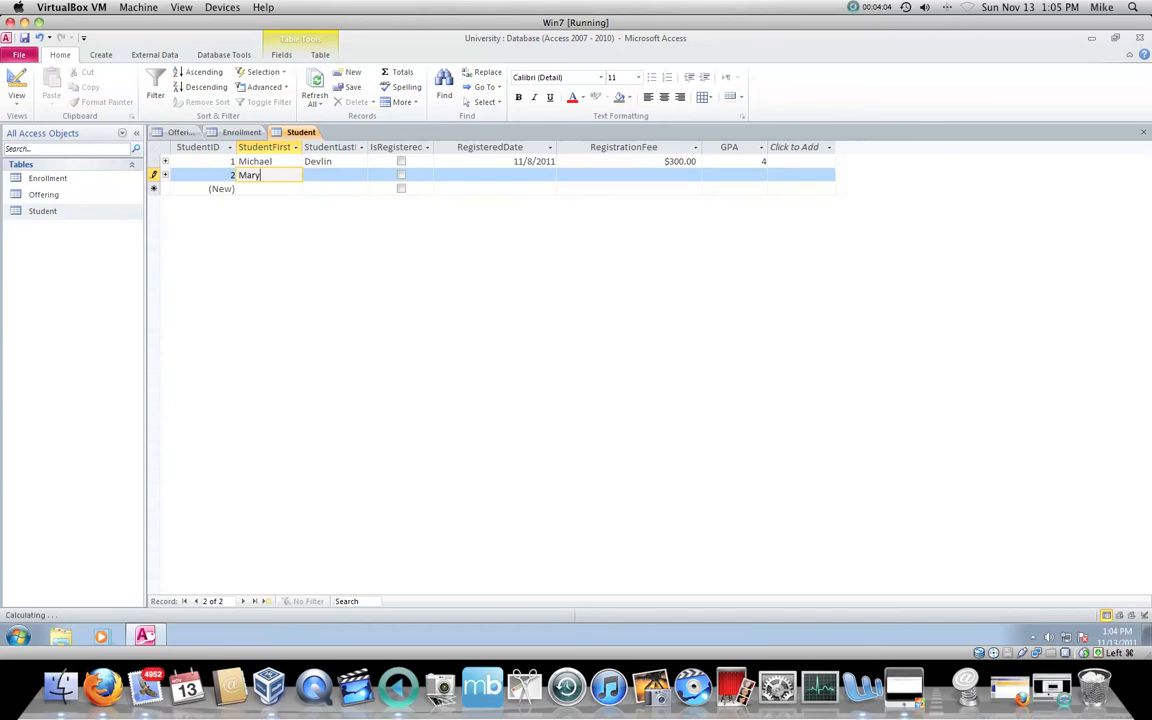
key(Tab)
text(Smith)
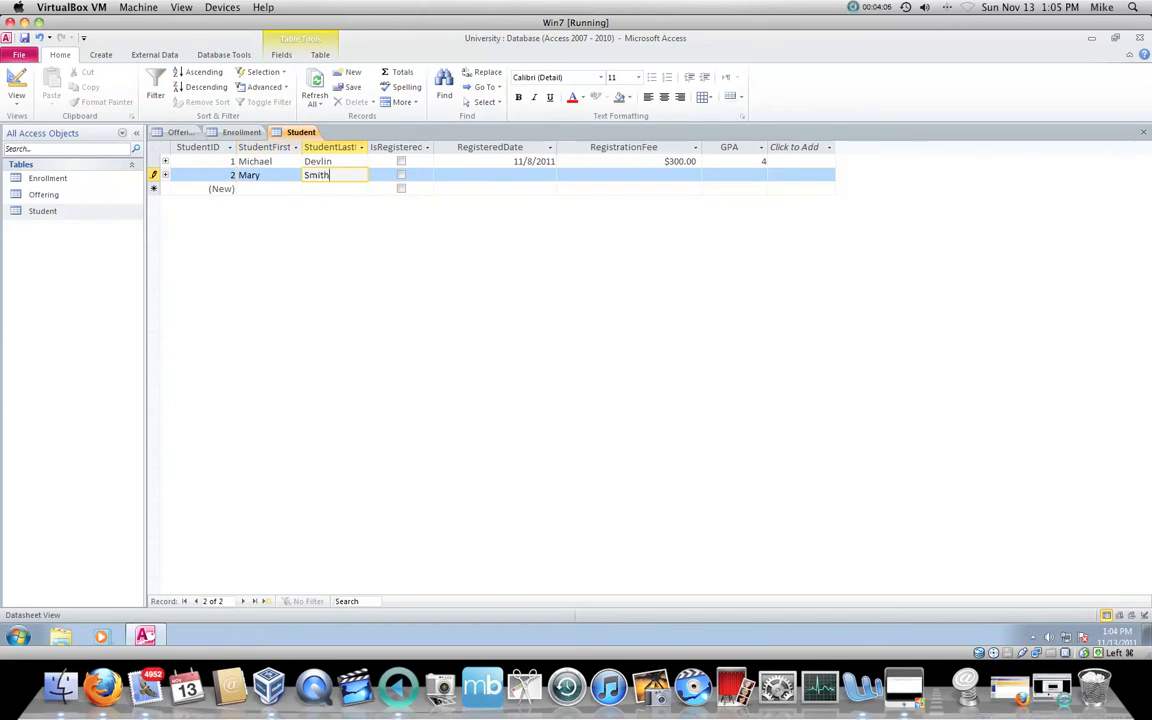
key(Tab)
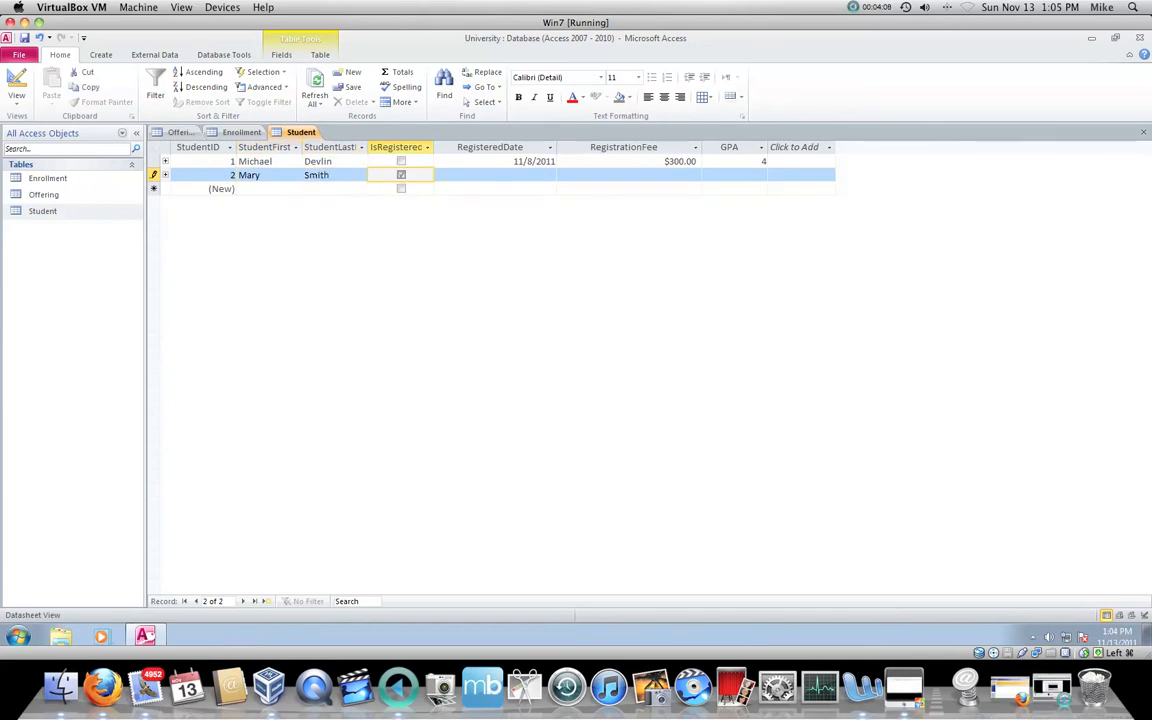
Step: Mark the second student as registered and set the registered date to 11/1/2011
key(space)
key(space)
key(space)
key(Tab)
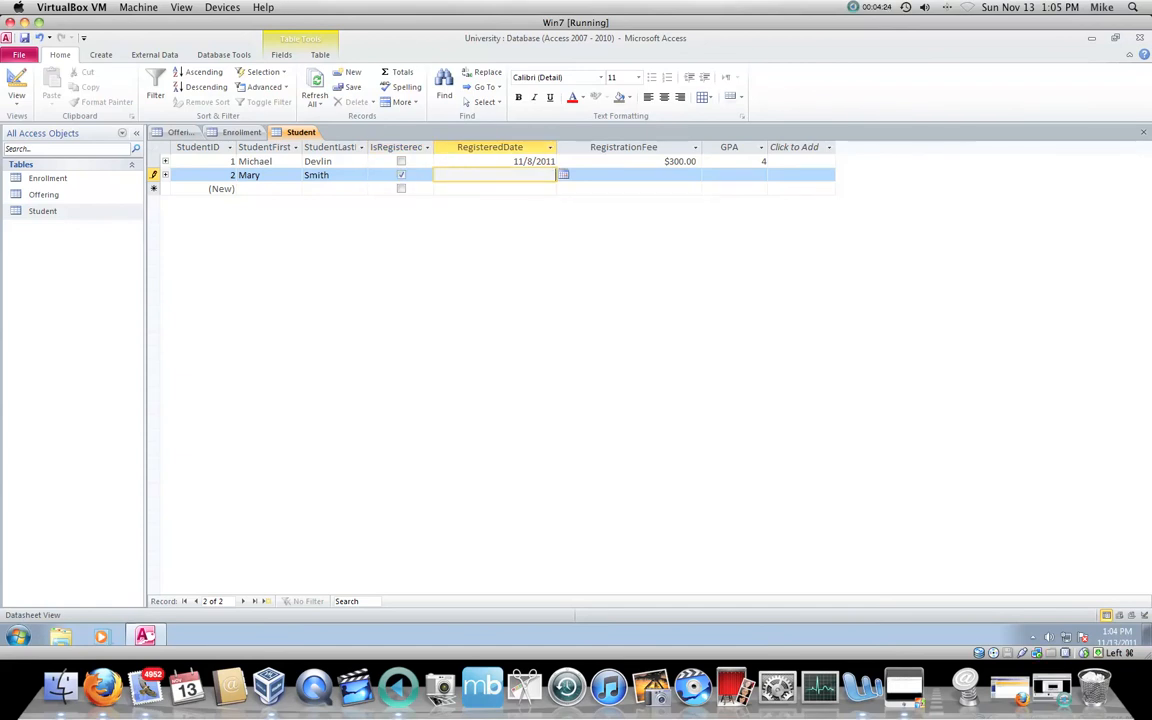
click(564, 175)
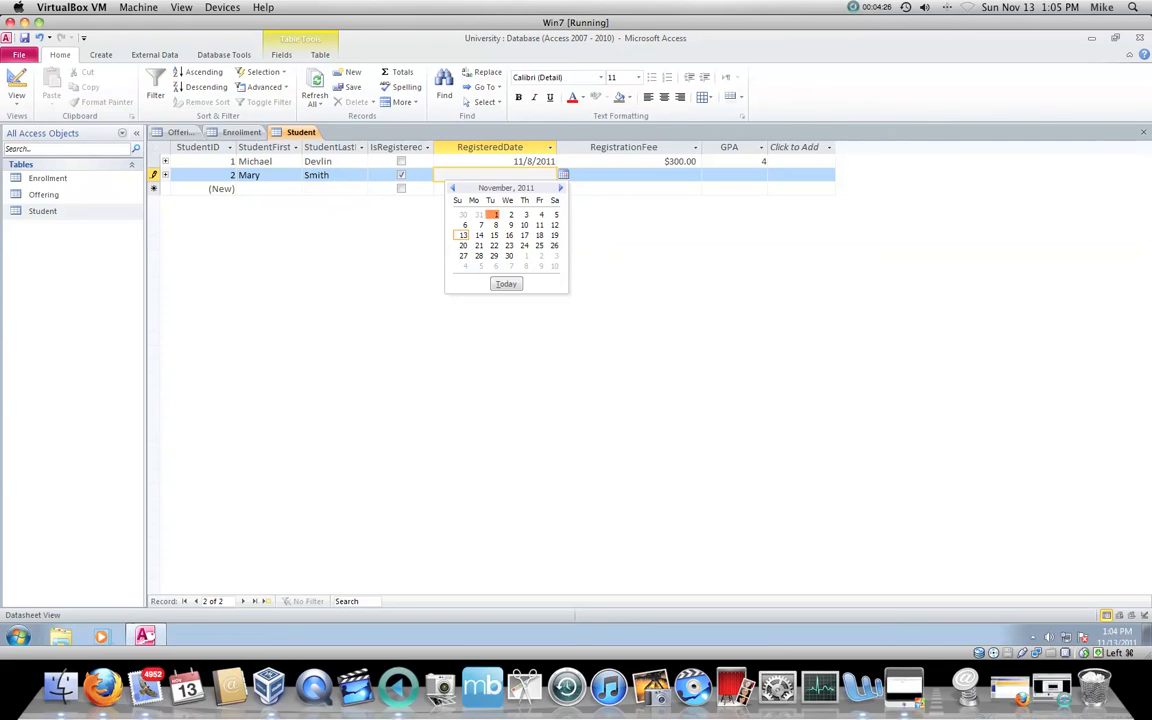
click(496, 214)
key(Tab)
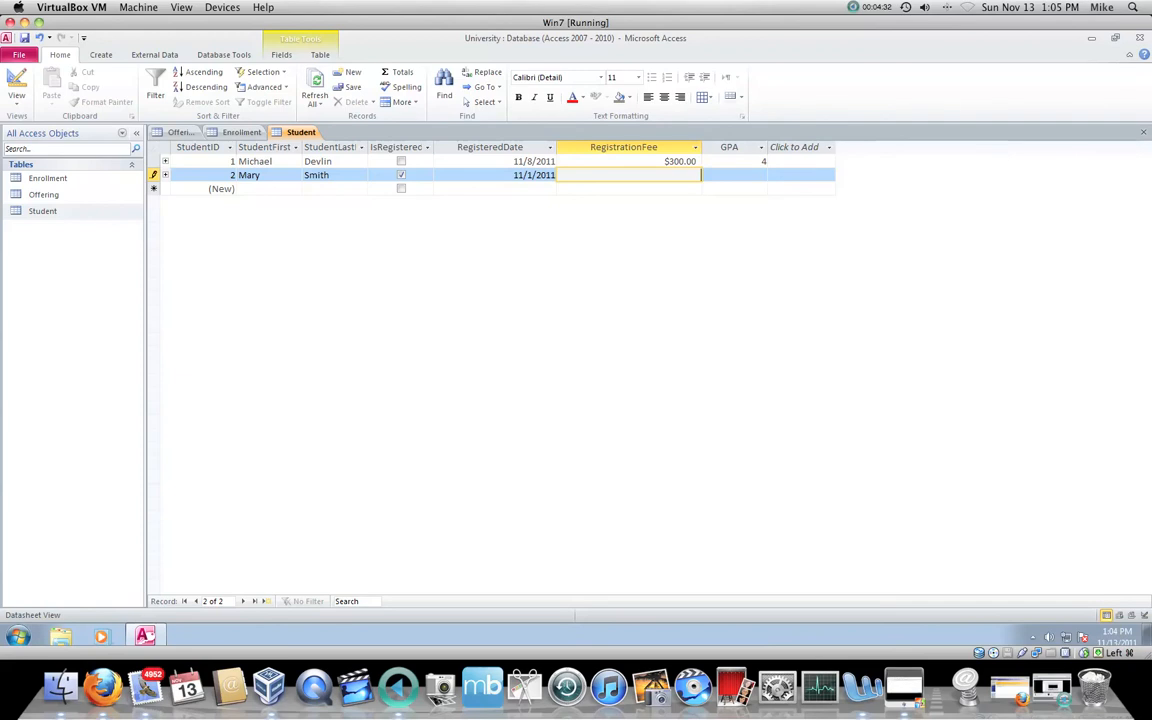
Step: Enter a registration fee of 300 and a GPA of 4 for the second student and complete the record
key(Down)
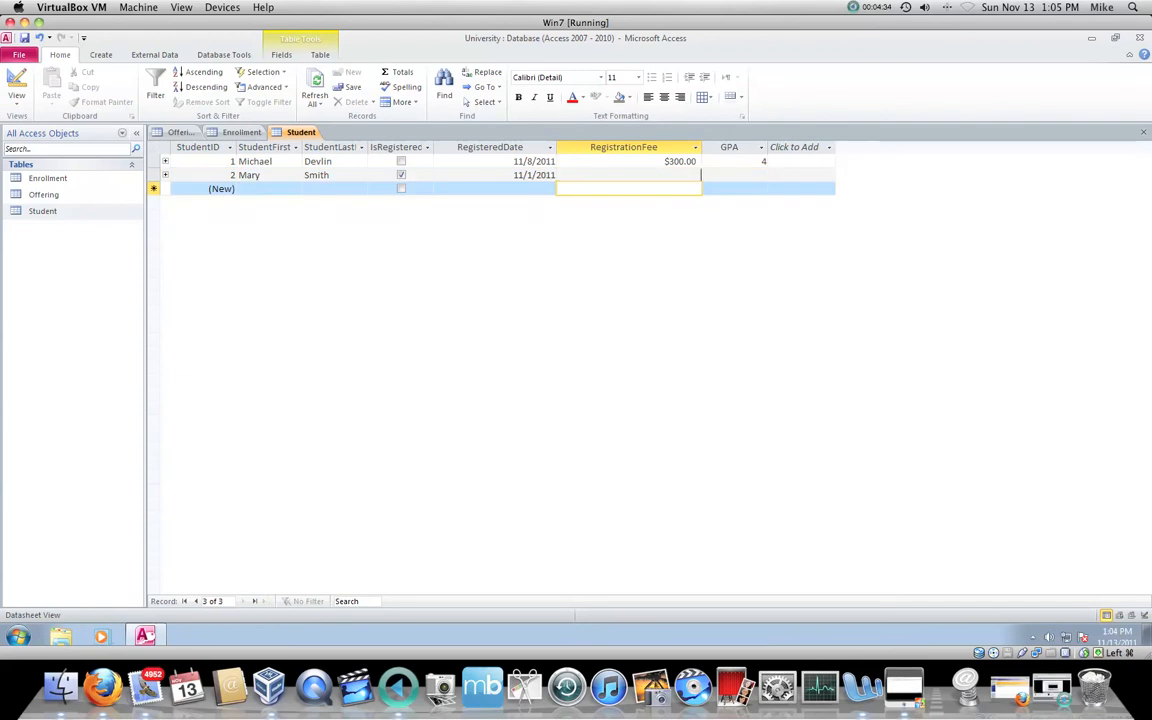
key(Up)
text(300)
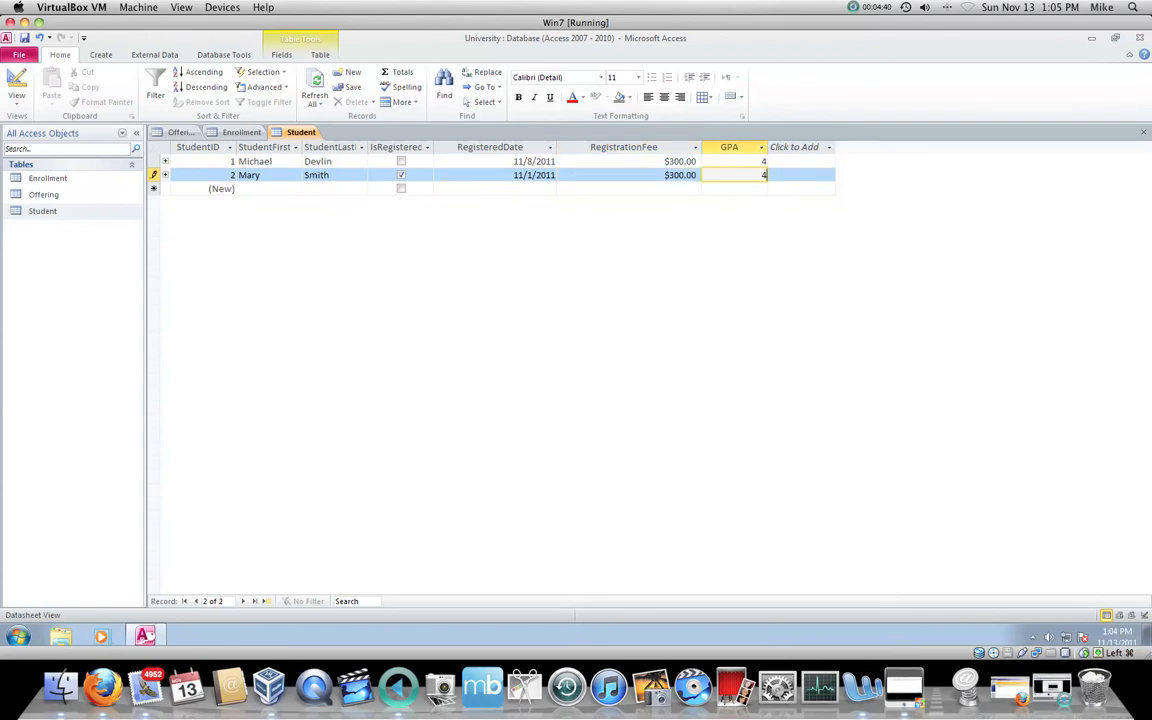
key(Tab)
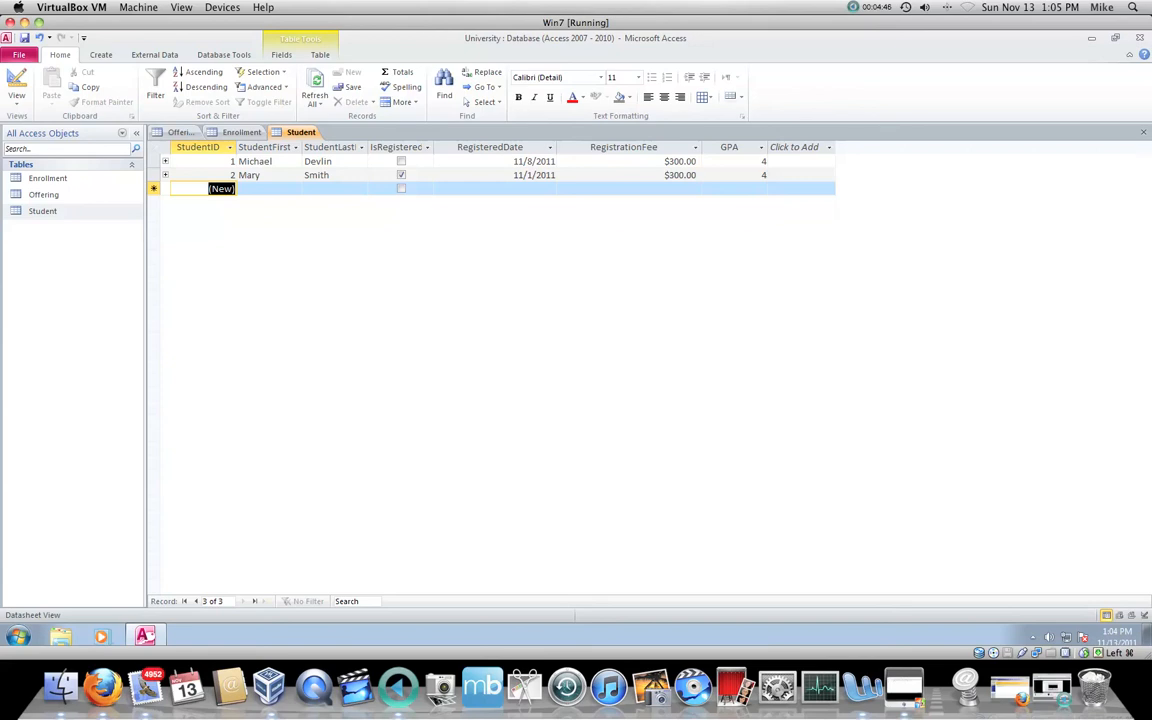
Step: Add the first record to the Offering table with the term Fall and the year 2011
click(182, 132)
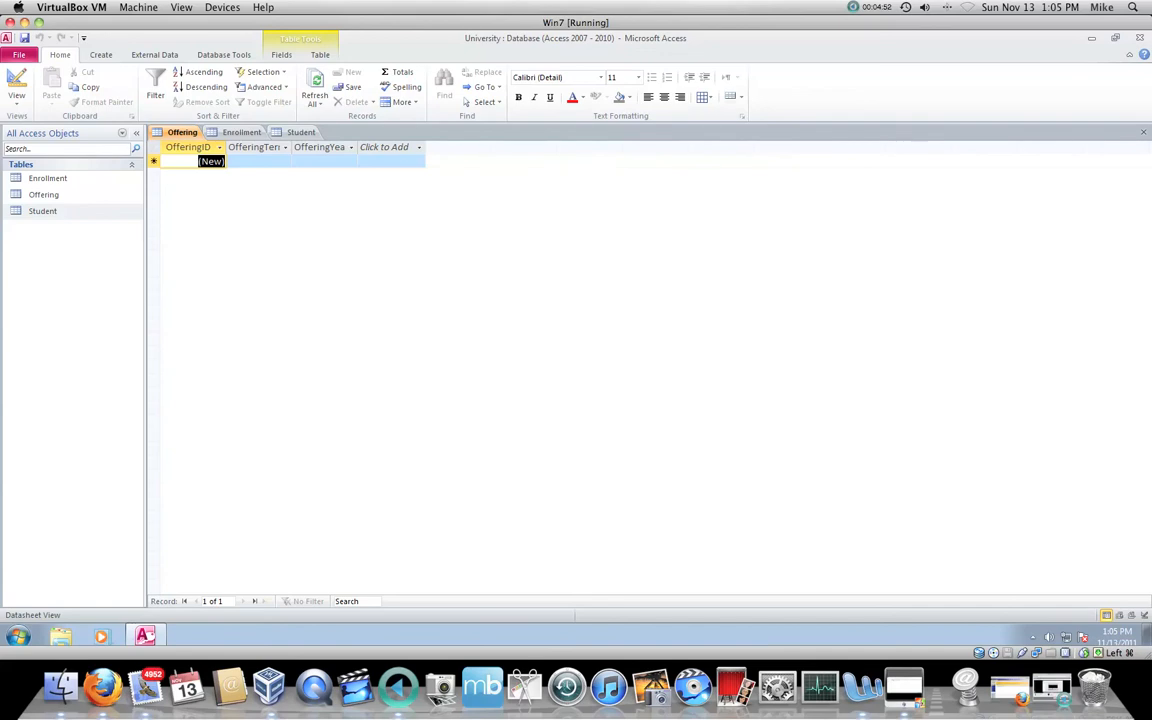
click(258, 161)
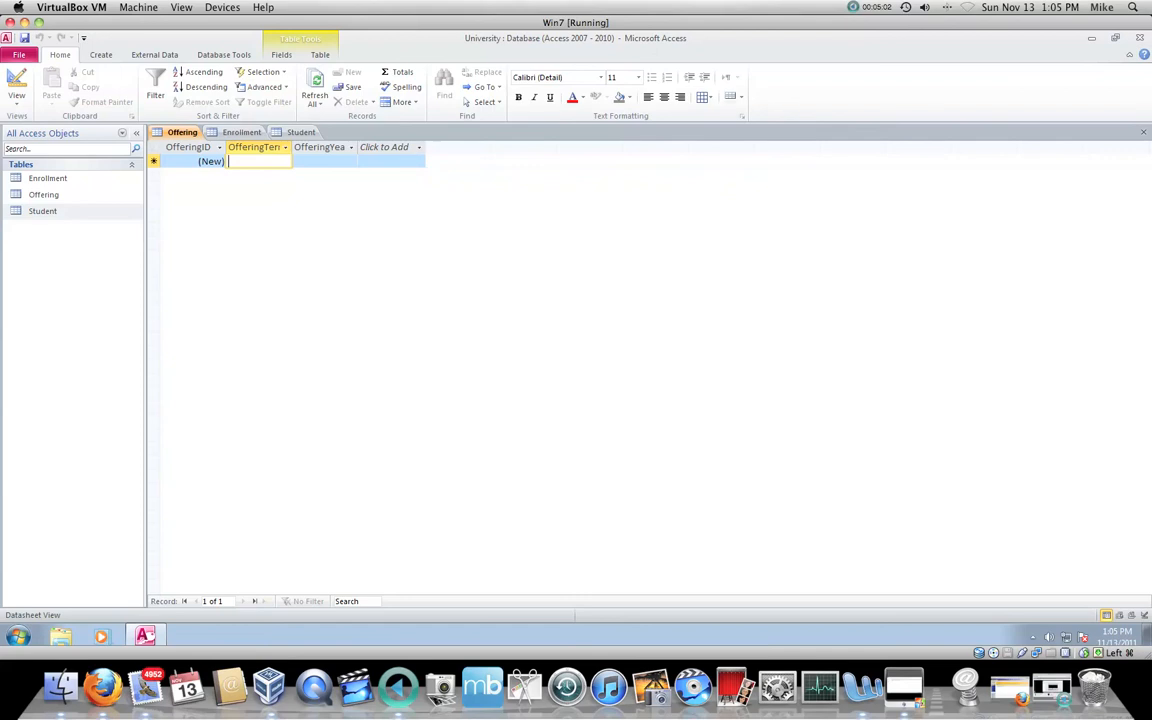
text(Fall)
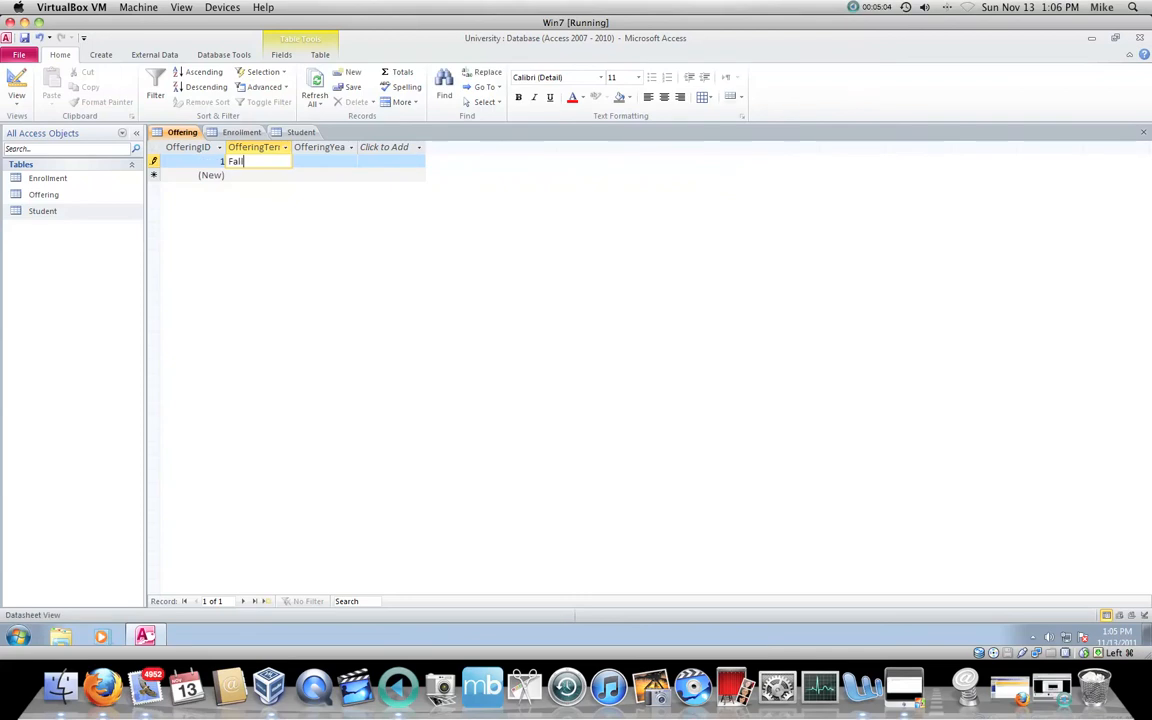
key(Tab)
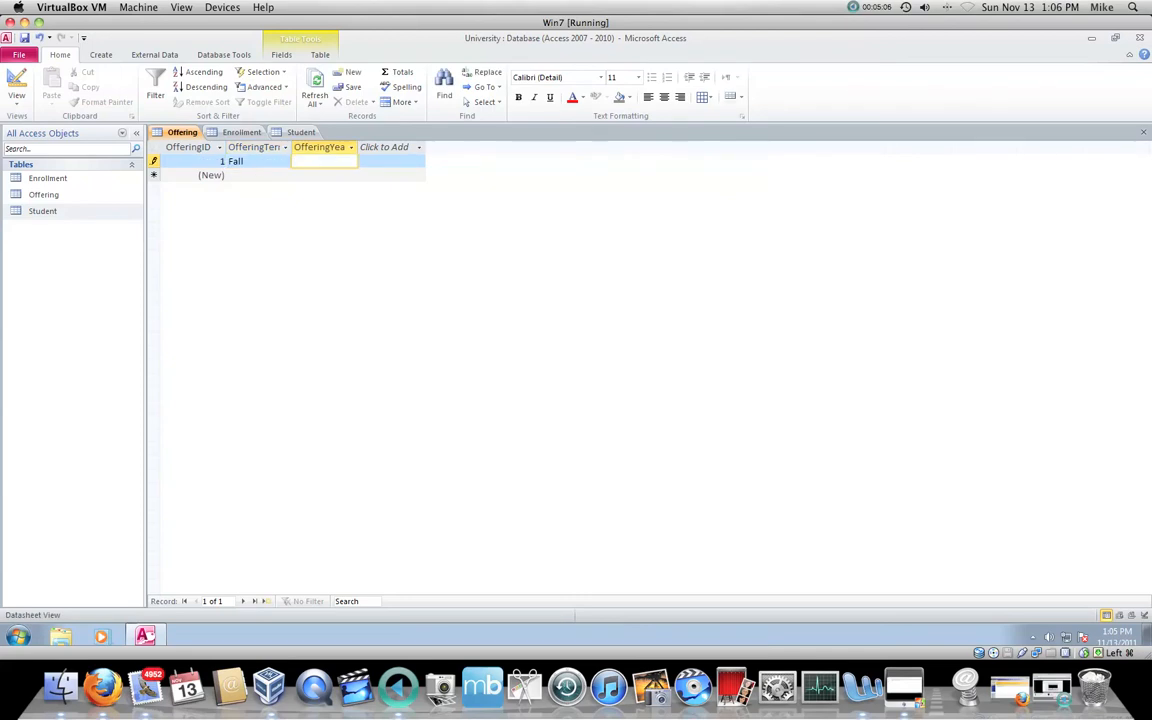
key(Tab)
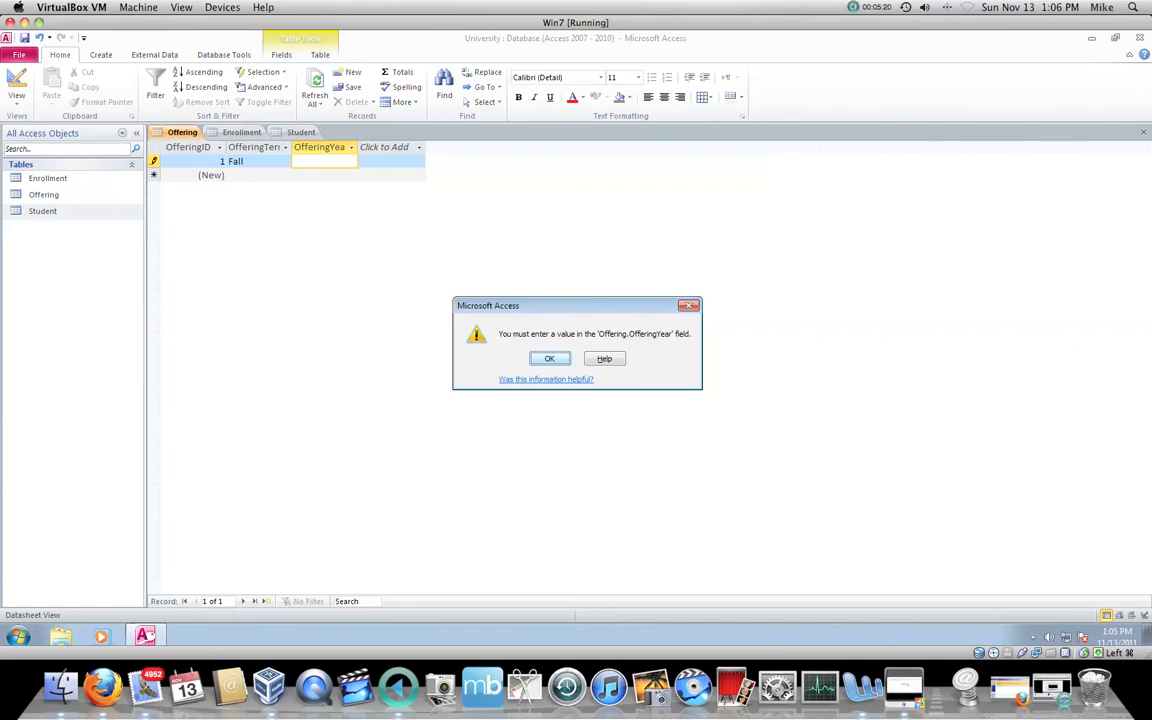
key(Return)
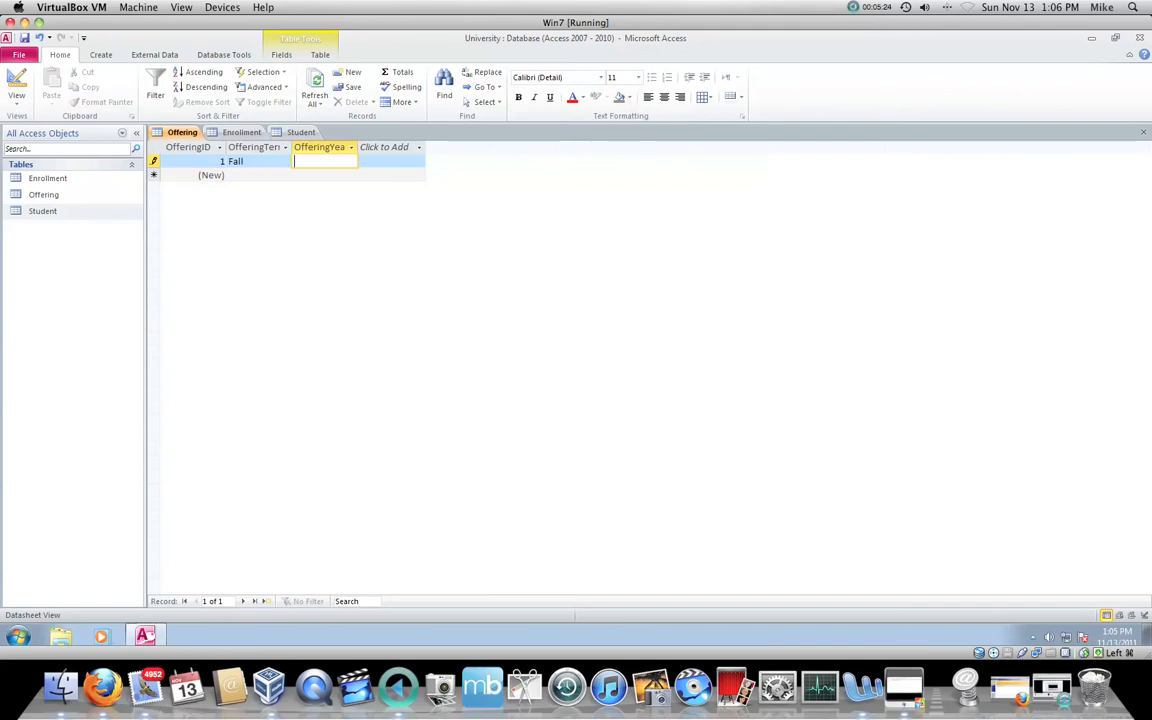
text(2011)
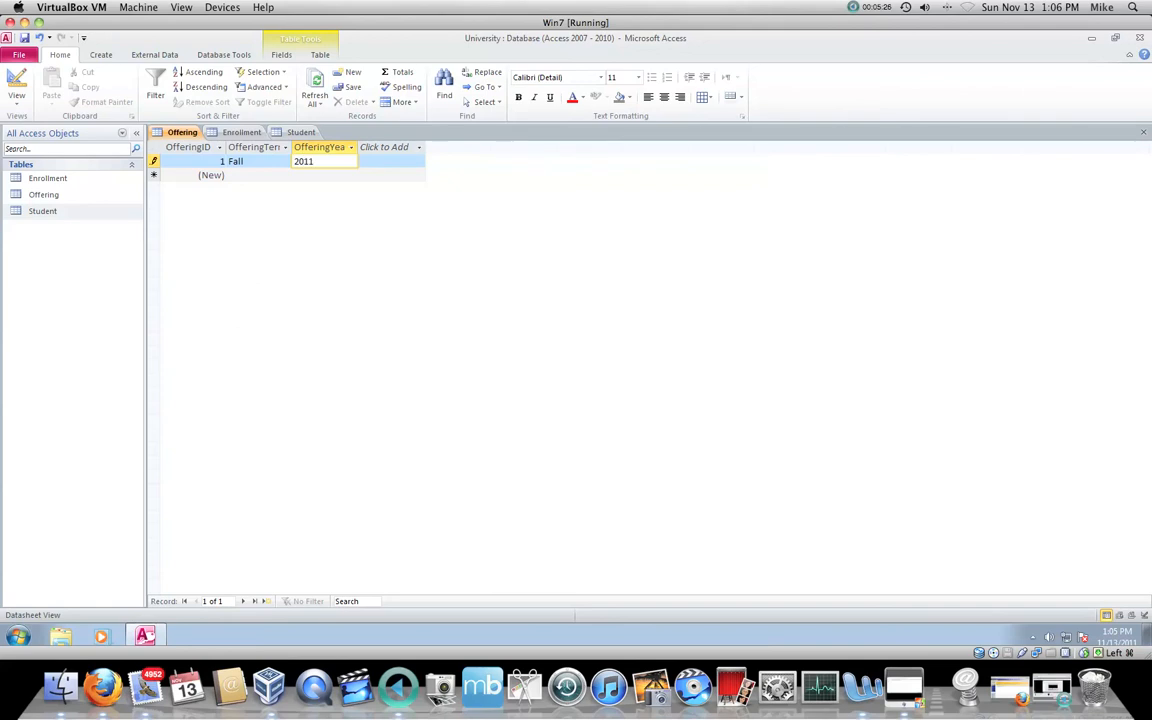
key(Return)
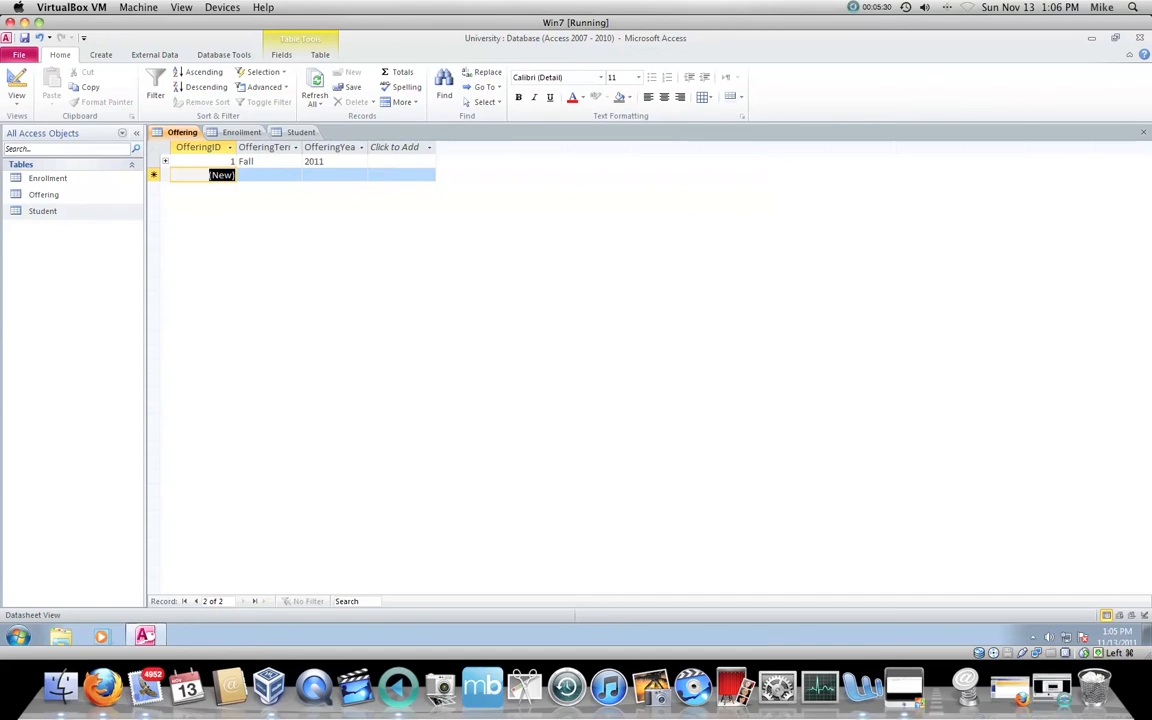
key(Tab)
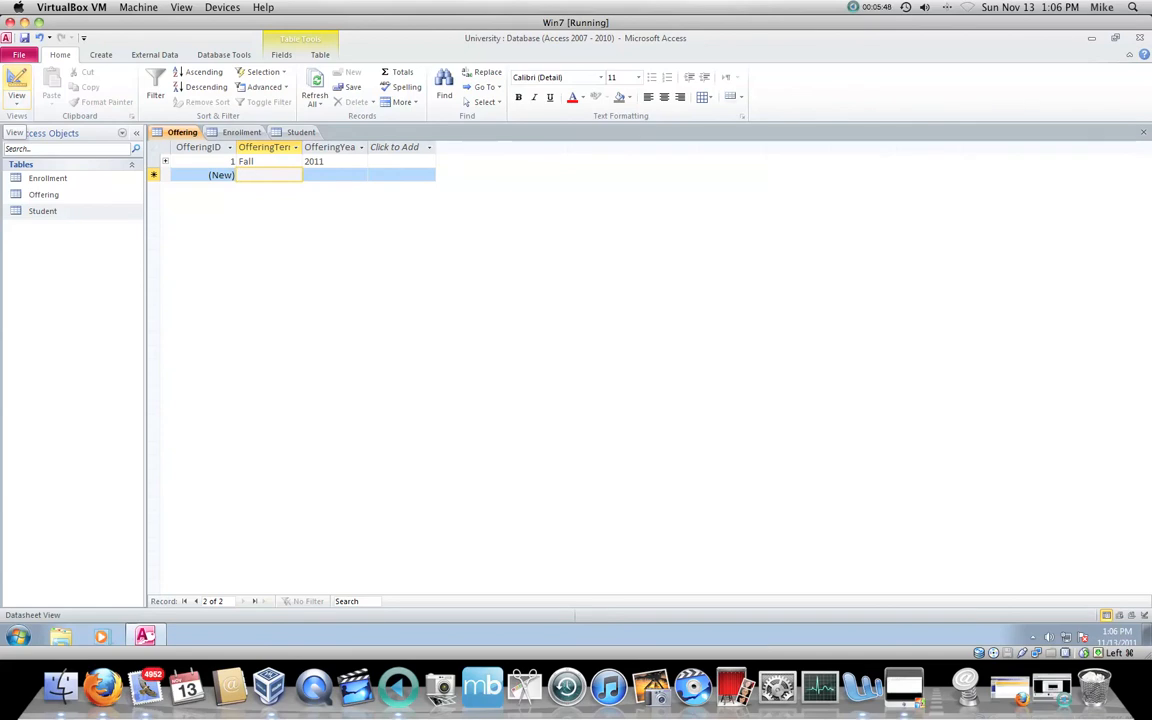
Step: Add a Text field named Course to the Offering table's design, save the table and return to its datasheet
click(17, 92)
click(190, 199)
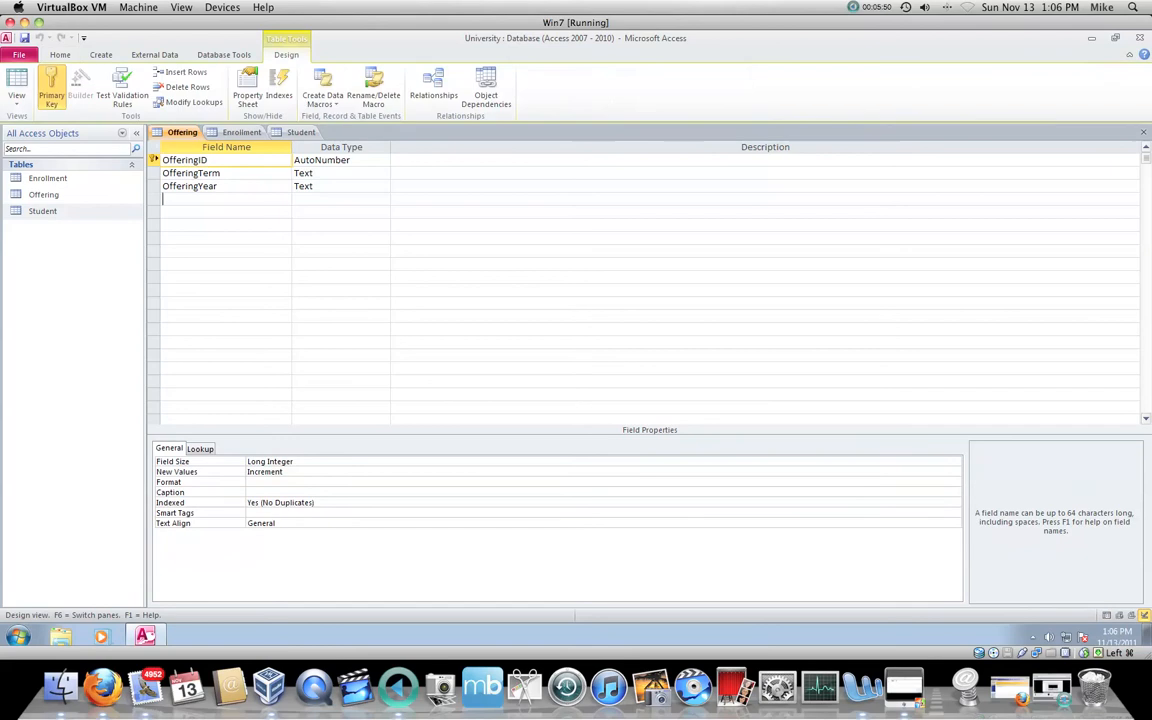
text(Course)
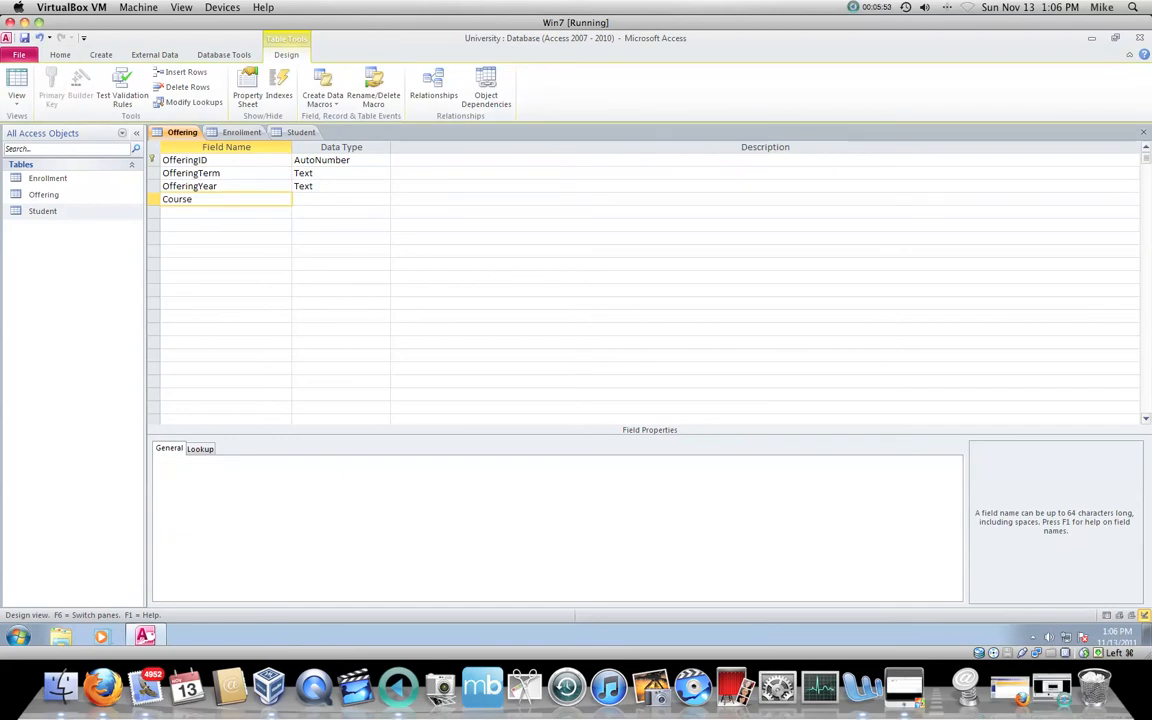
key(Tab)
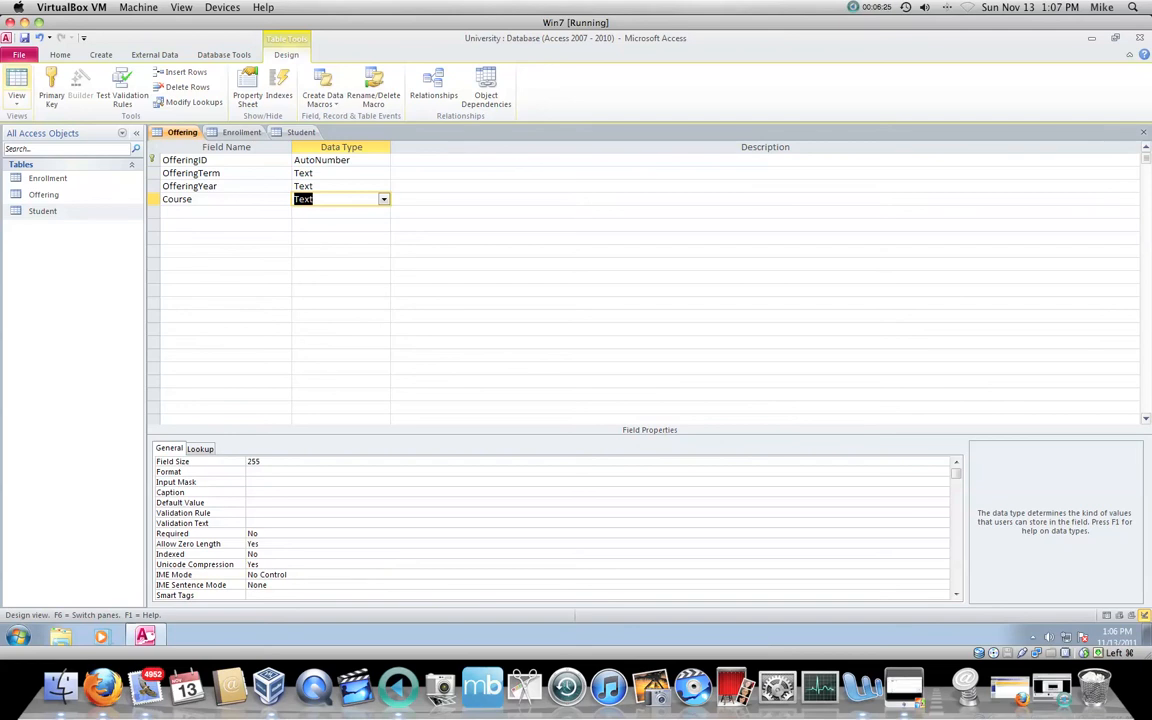
click(16, 88)
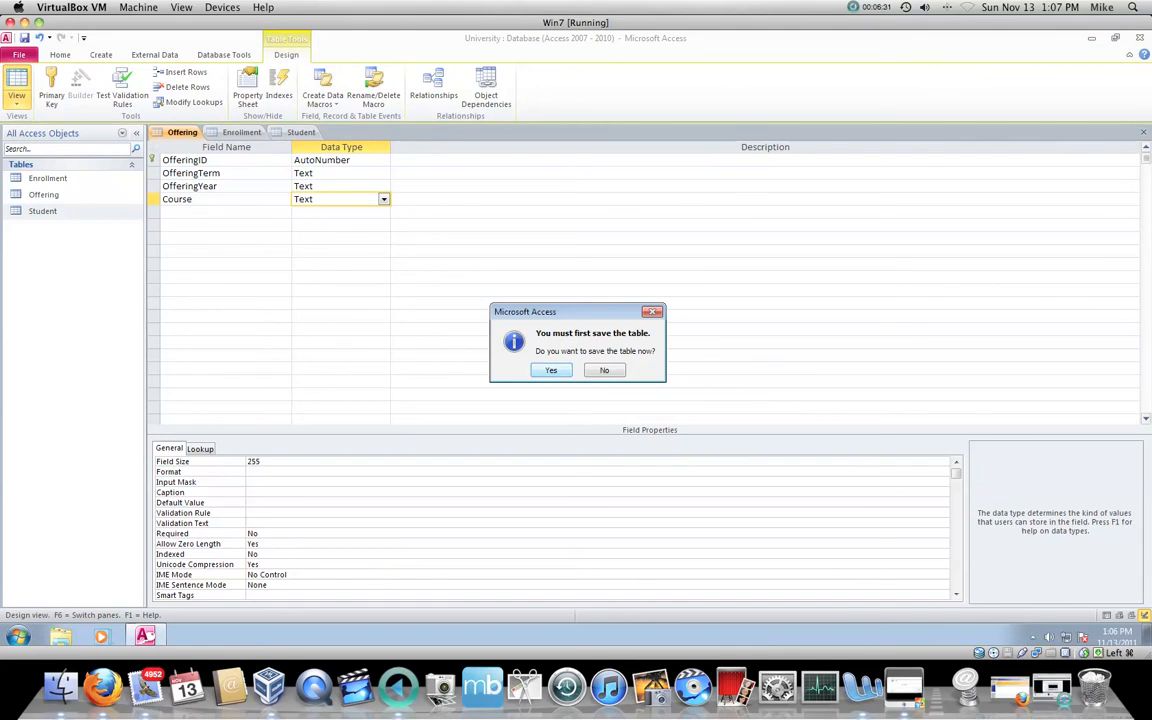
key(Return)
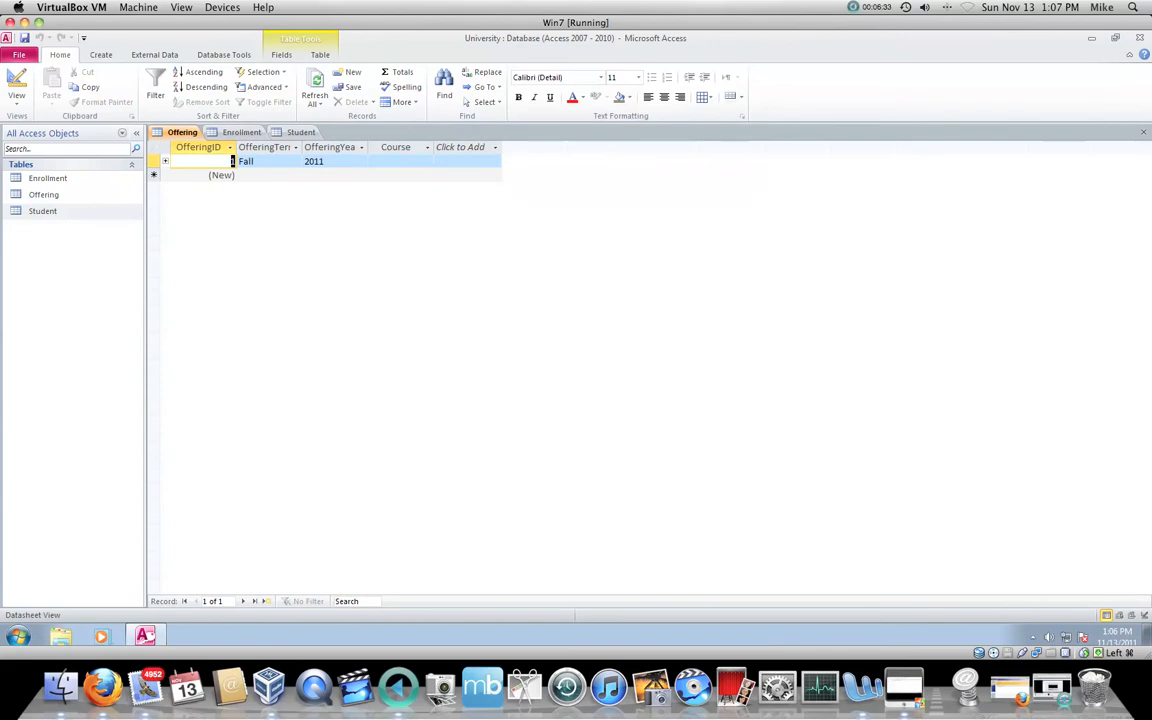
Step: Set the first offering's course to IT 117 and complete the record
click(400, 161)
text(IT)
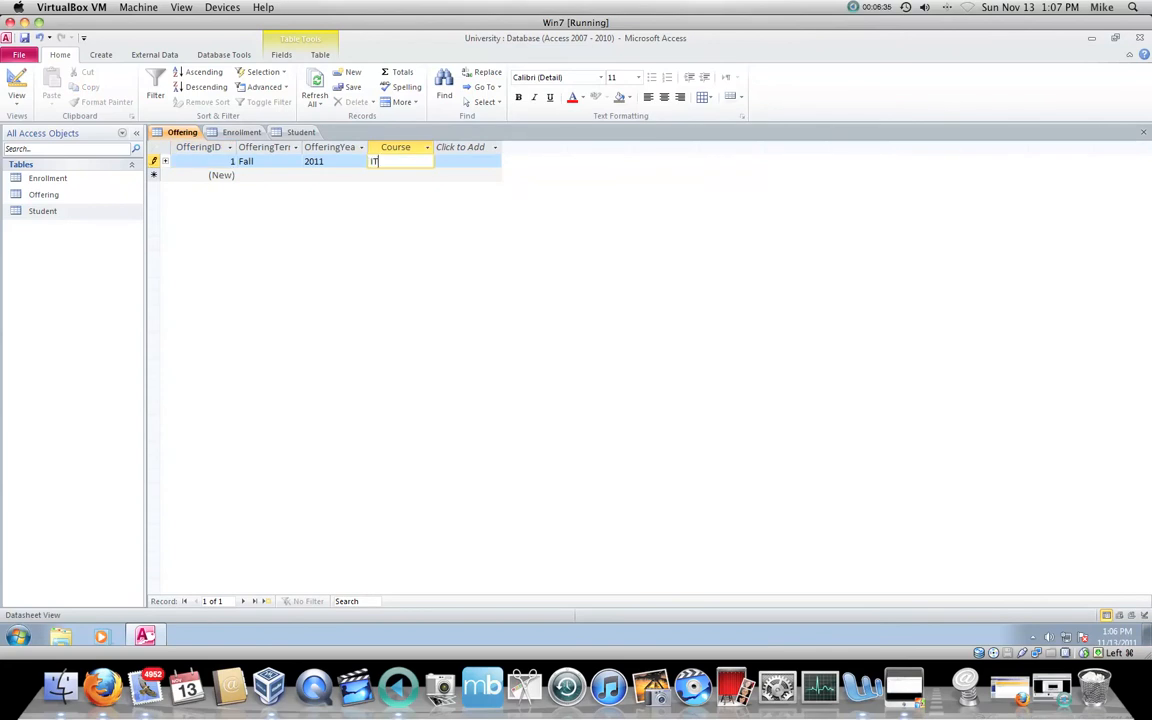
text( 1117)
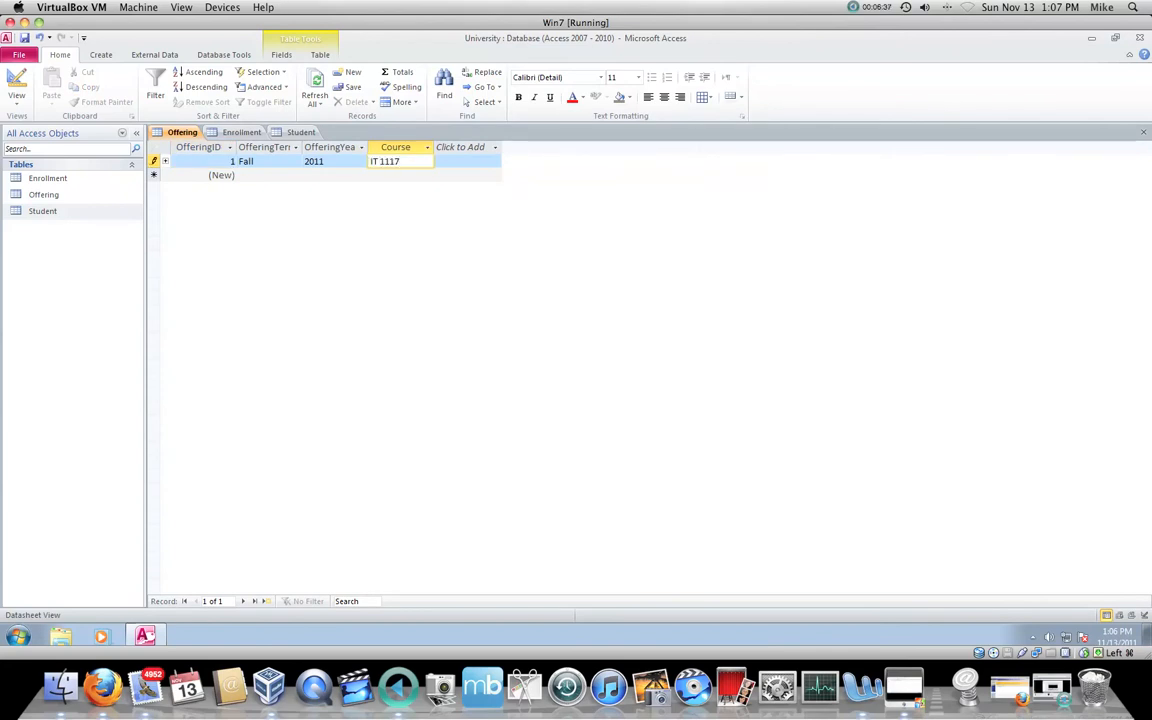
key(BackSpace)
key(BackSpace)
text(7)
key(Tab)
Step: Start a second Offering record with the term Fall and the year 2011
key(Tab)
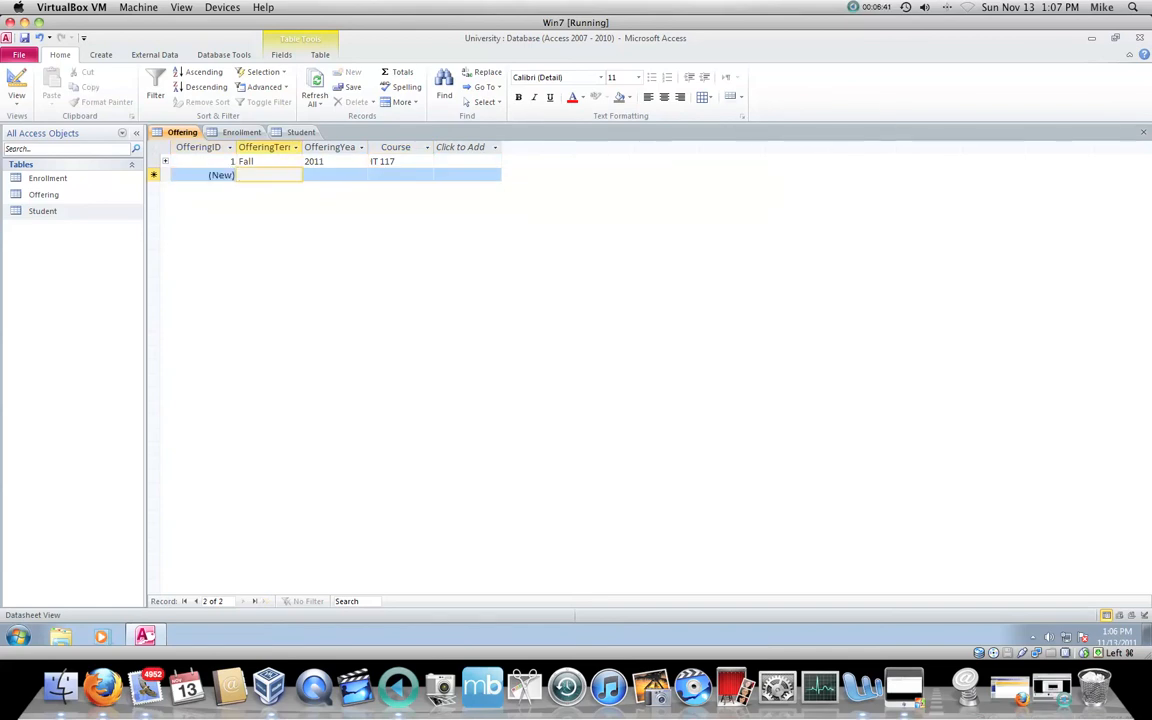
text(Fall)
key(Tab)
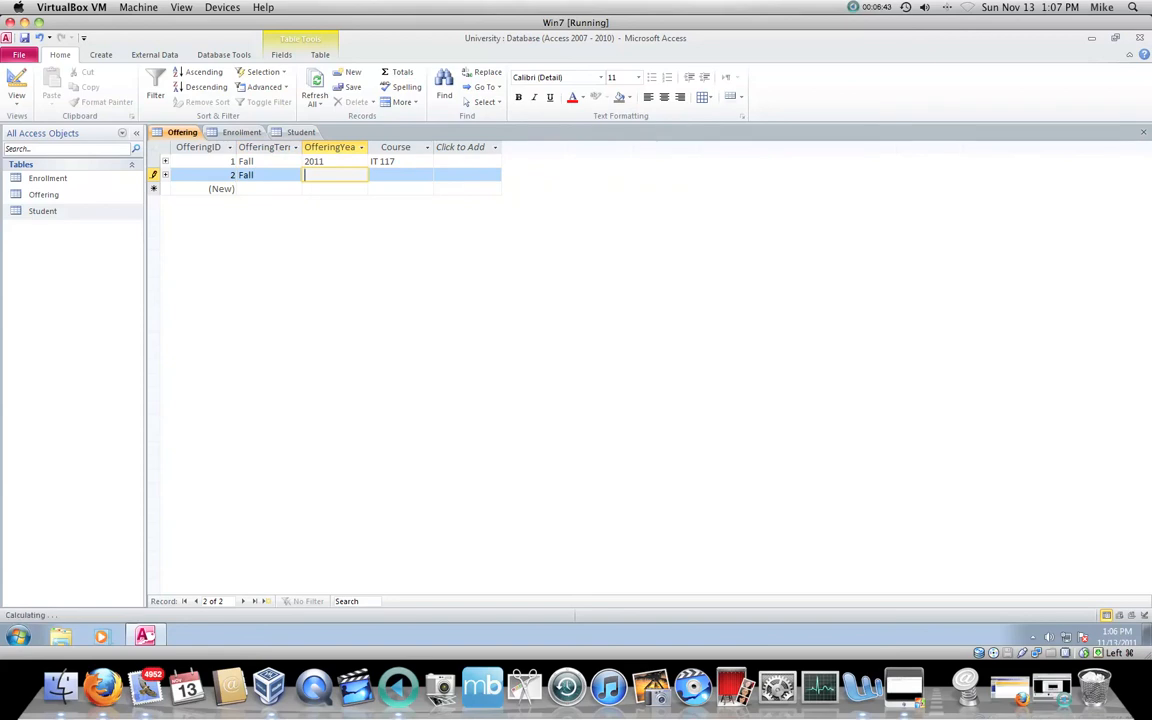
key(Down)
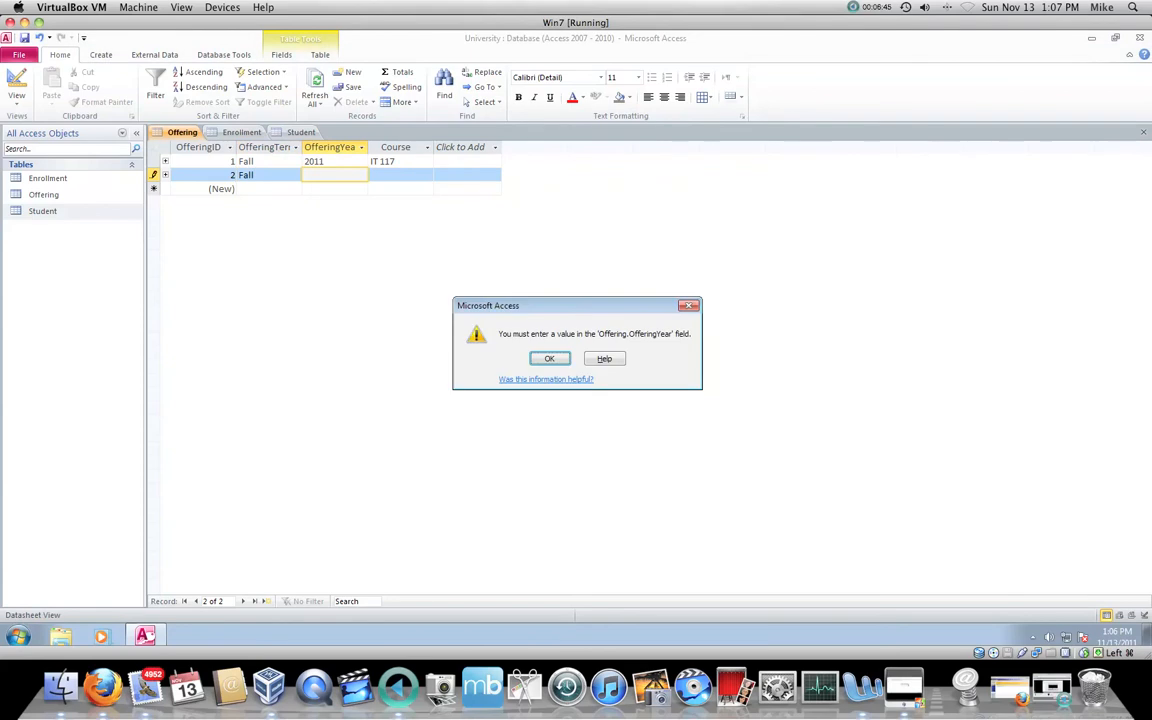
key(Return)
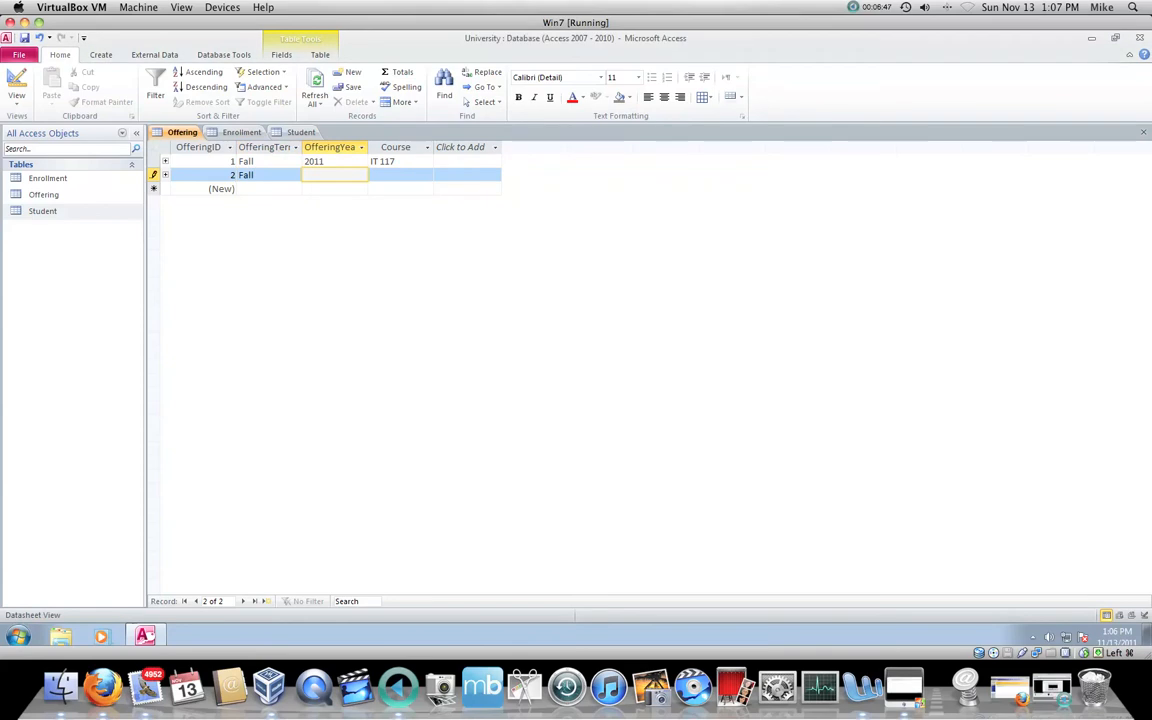
text(2011)
key(Tab)
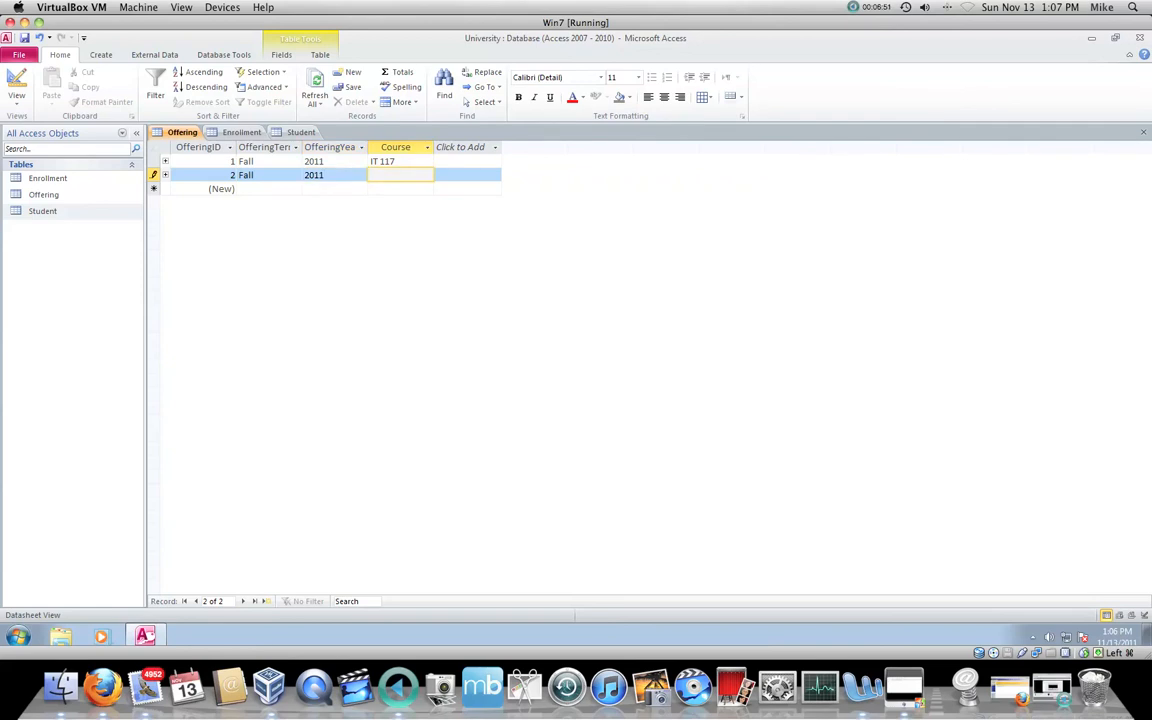
Step: Set the second offering's course to IT 120 and complete the record
text(IT120)
key(BackSpace)
key(BackSpace)
key(BackSpace)
text(120)
key(Tab)
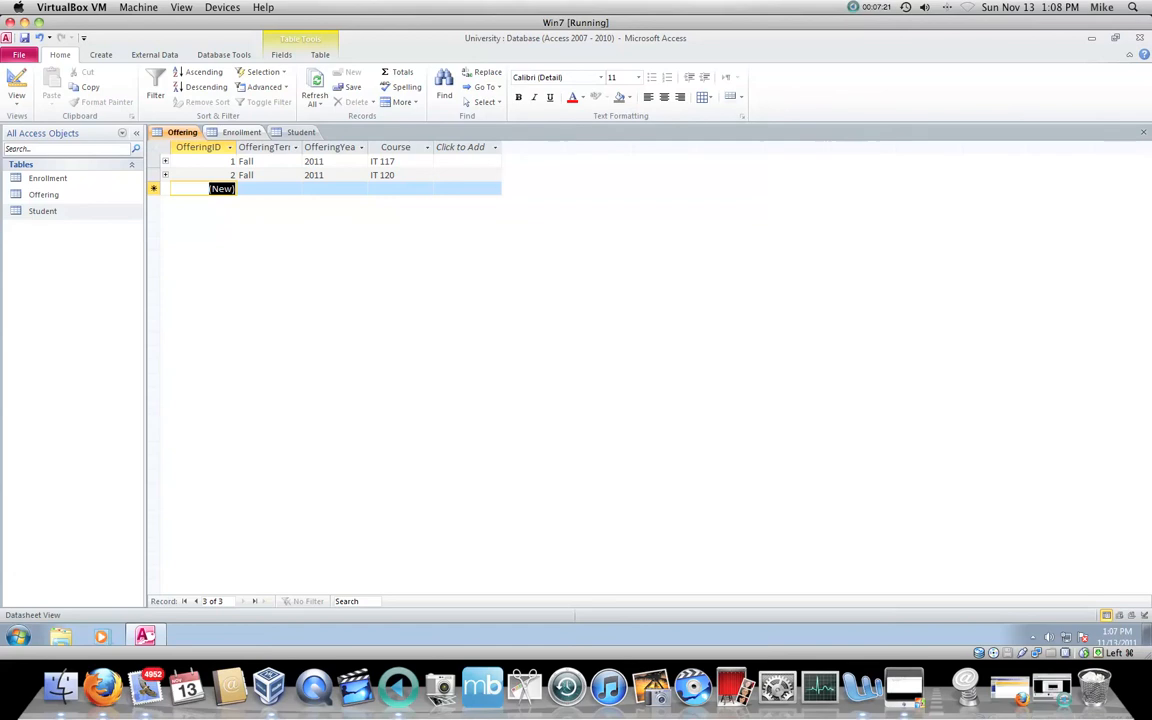
Step: Examine how Student, Enrollment and Offering are linked in the Relationships diagram, then close it without saving layout changes
click(300, 132)
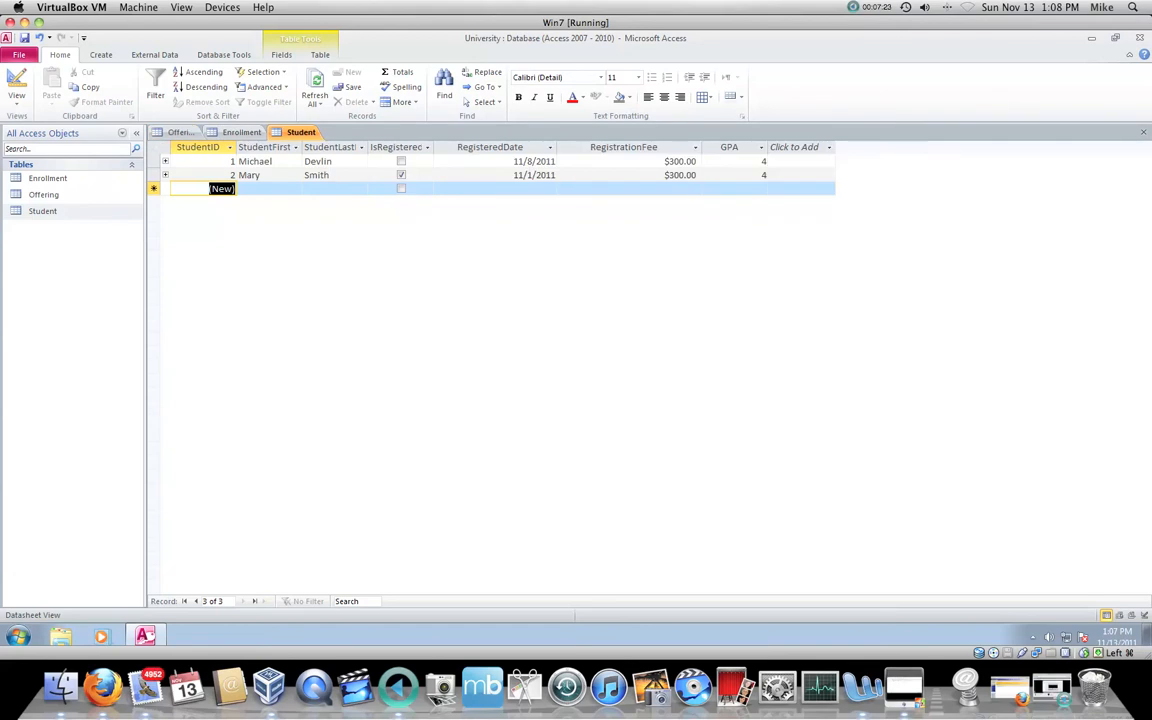
click(223, 54)
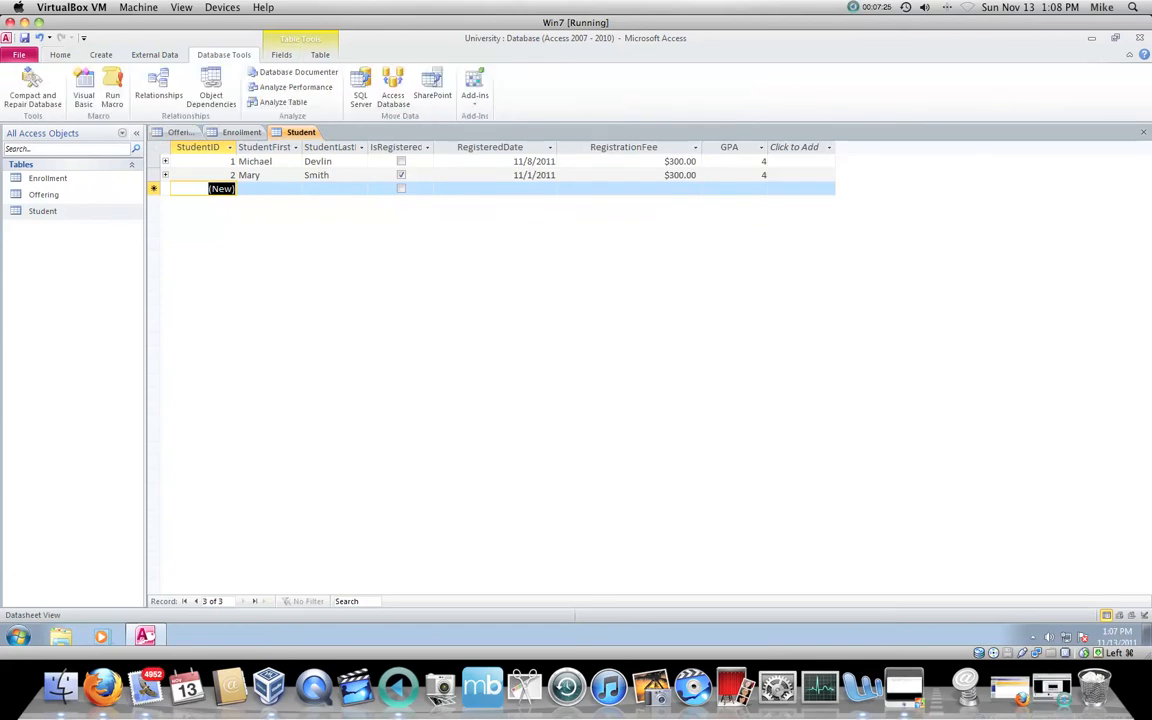
click(159, 85)
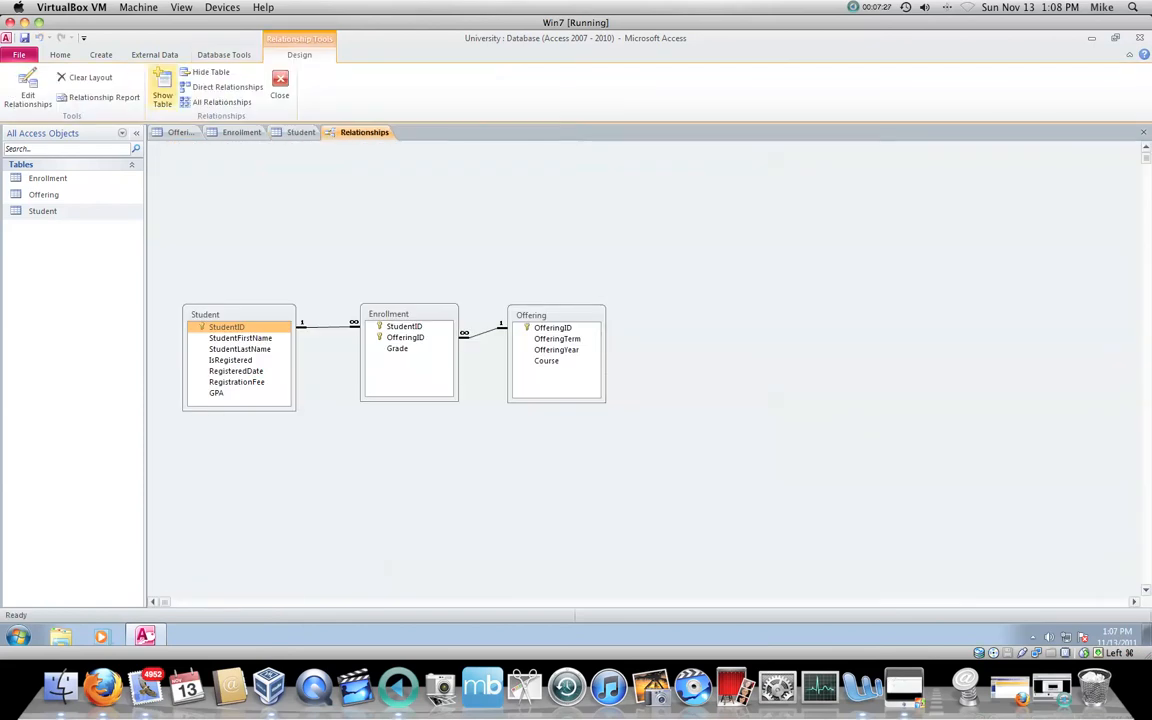
mouse_move(409, 314)
mouse_down()
mouse_move(378, 326)
mouse_move(392, 312)
mouse_up()
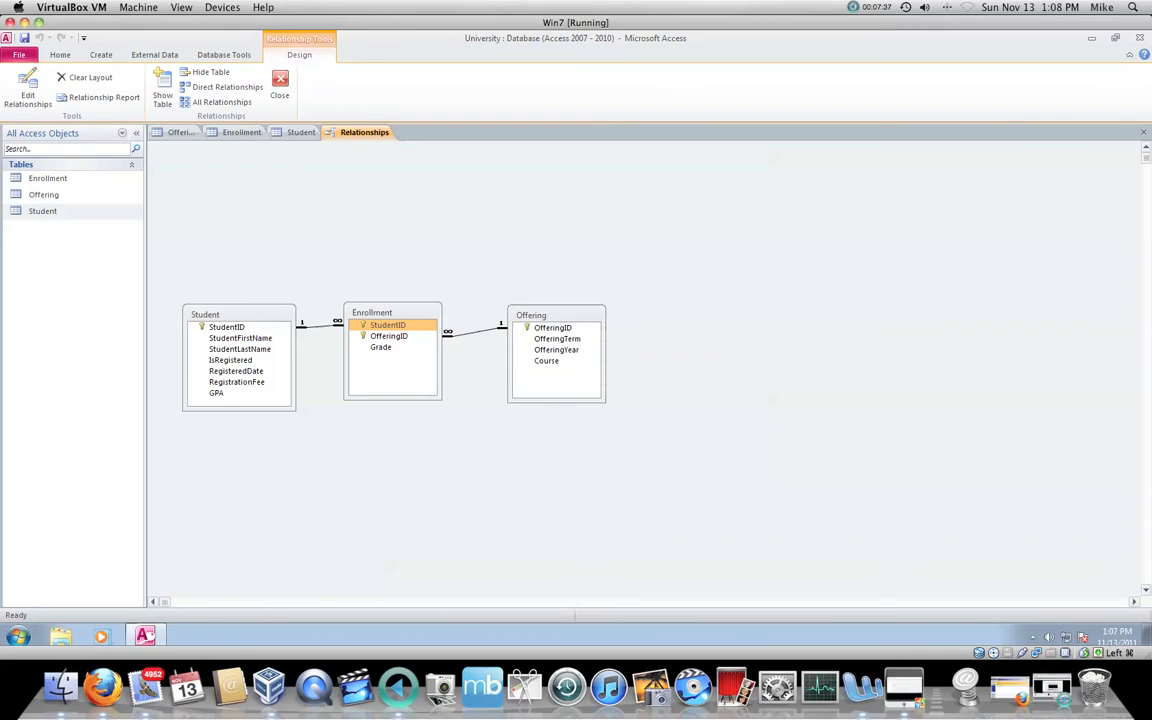
click(1143, 132)
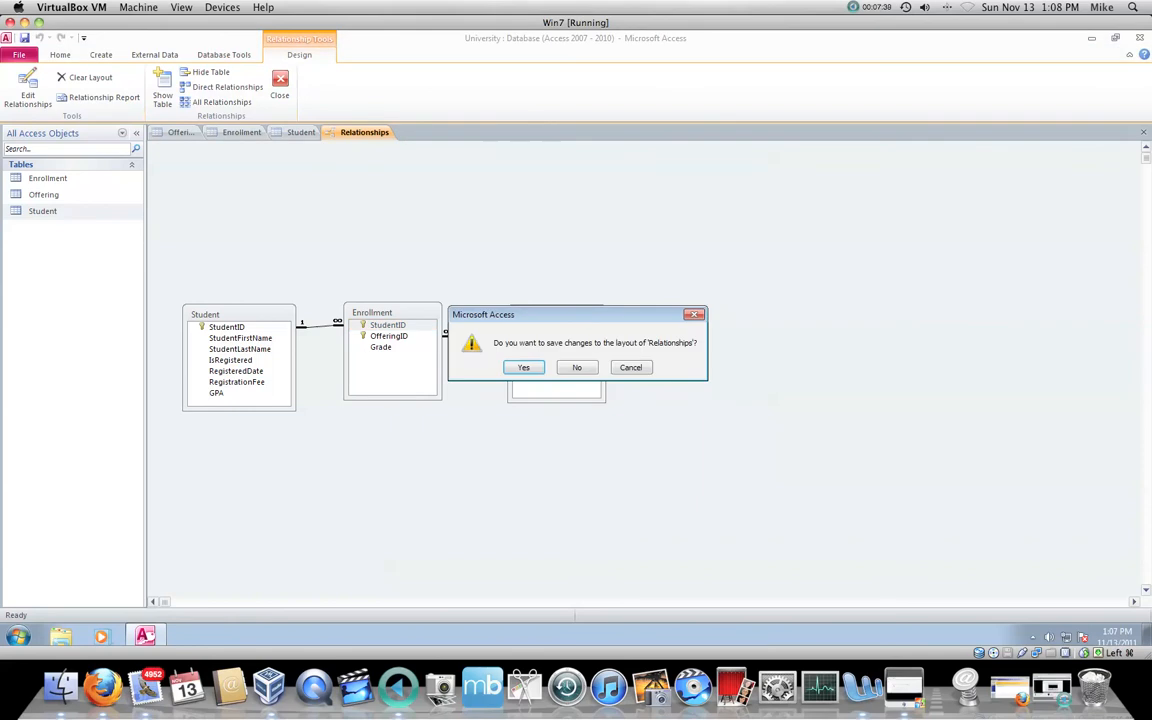
click(577, 367)
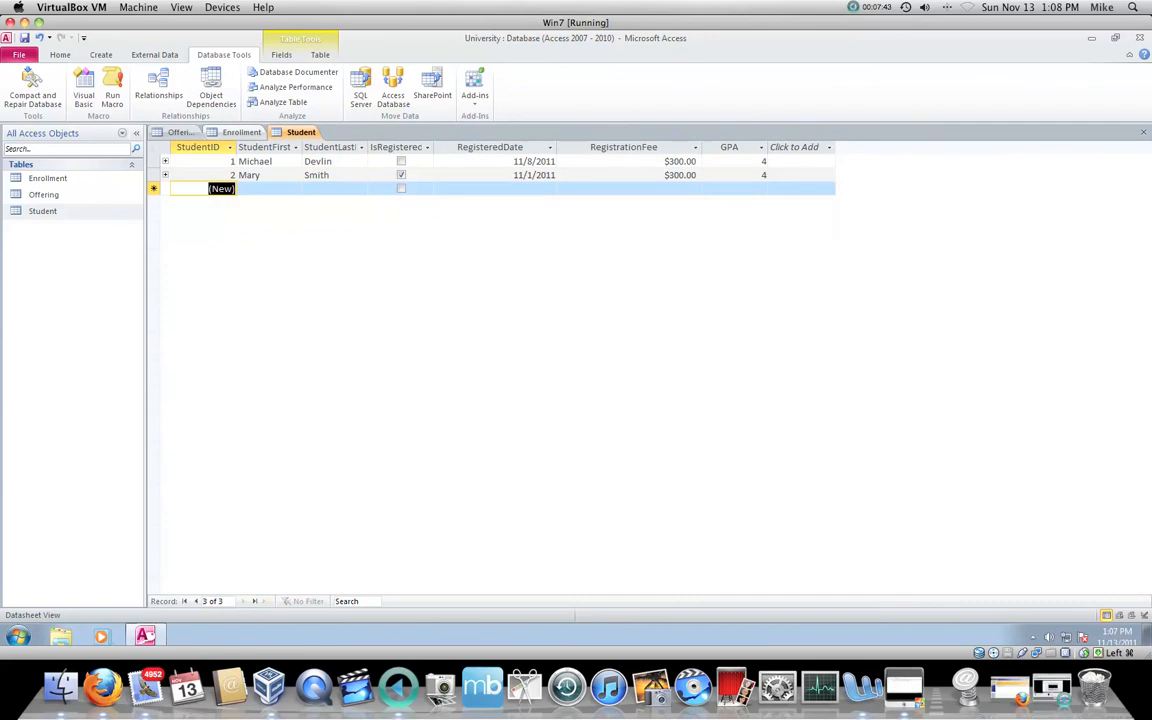
Step: Start the first record in the Enrollment table with StudentID 1 and OfferingID 1
click(182, 133)
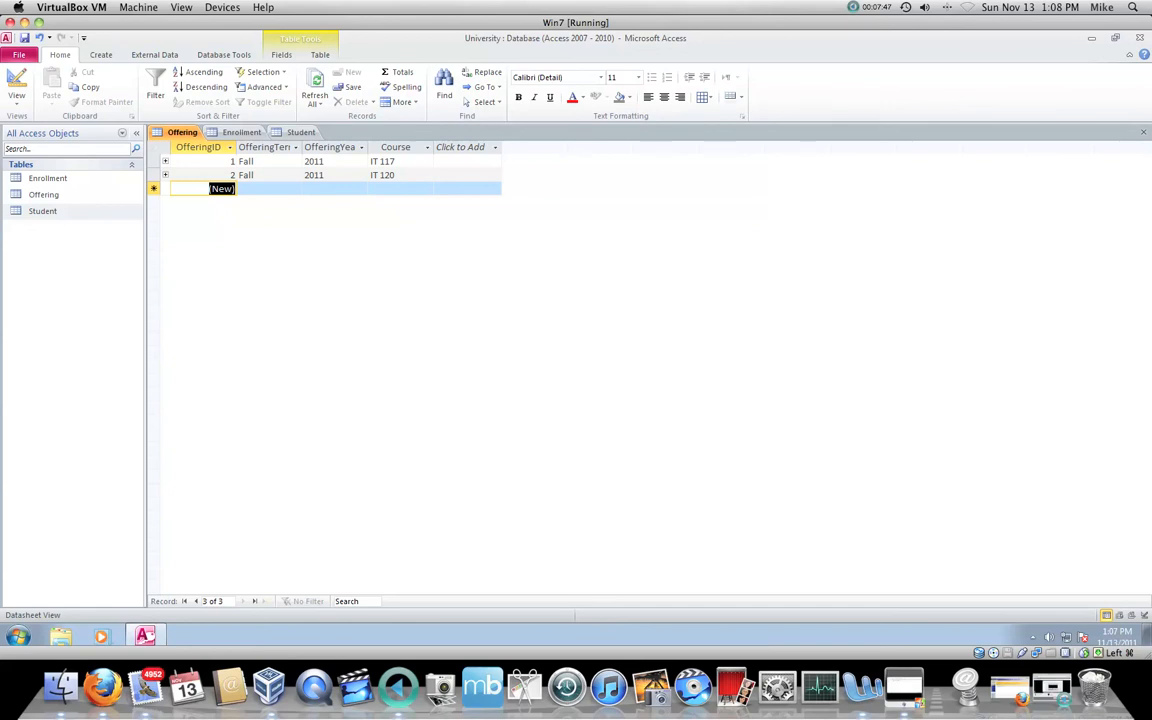
click(300, 132)
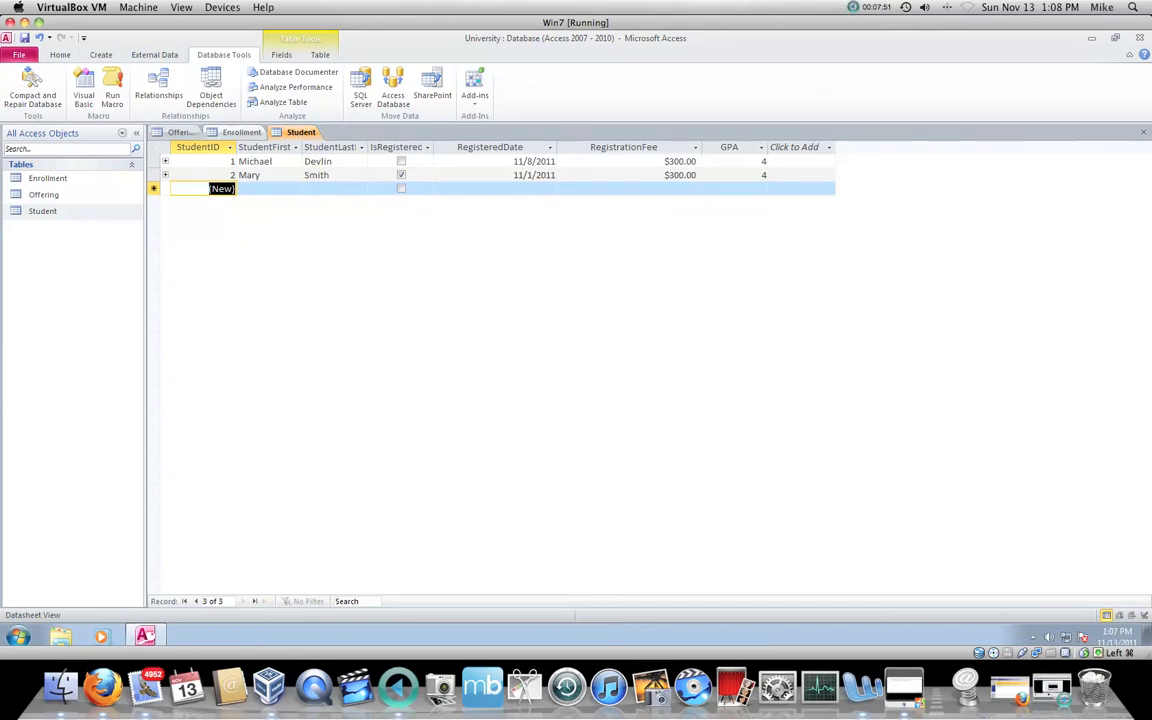
click(241, 132)
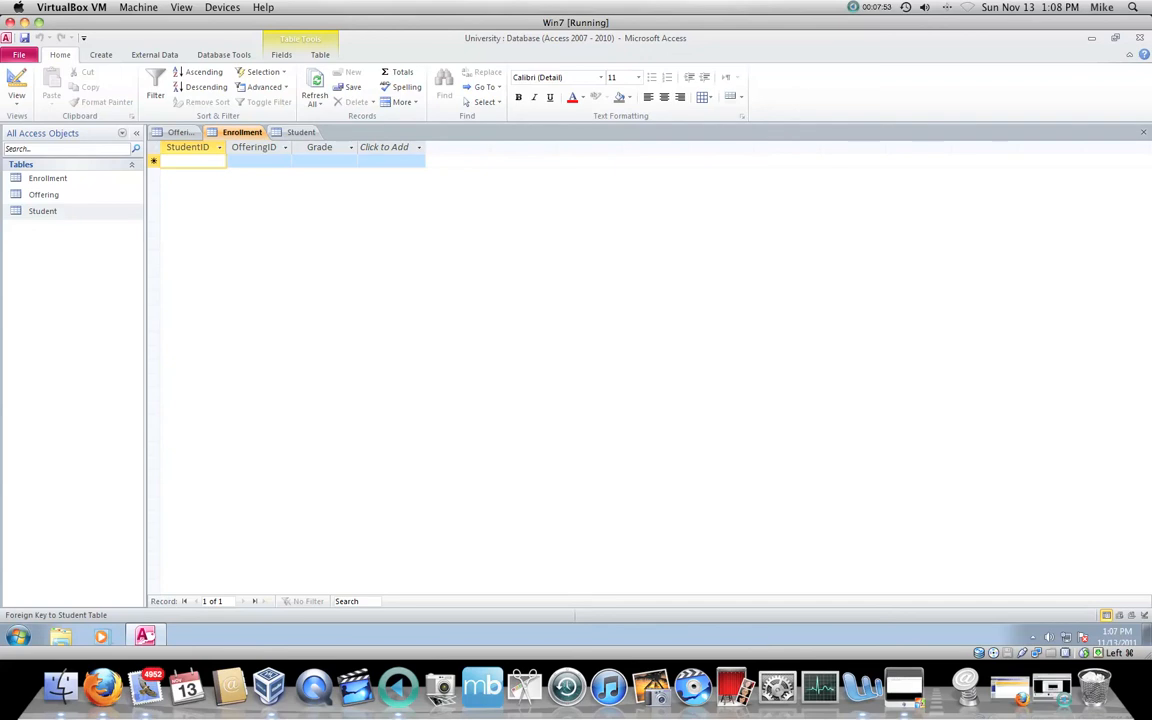
text(1)
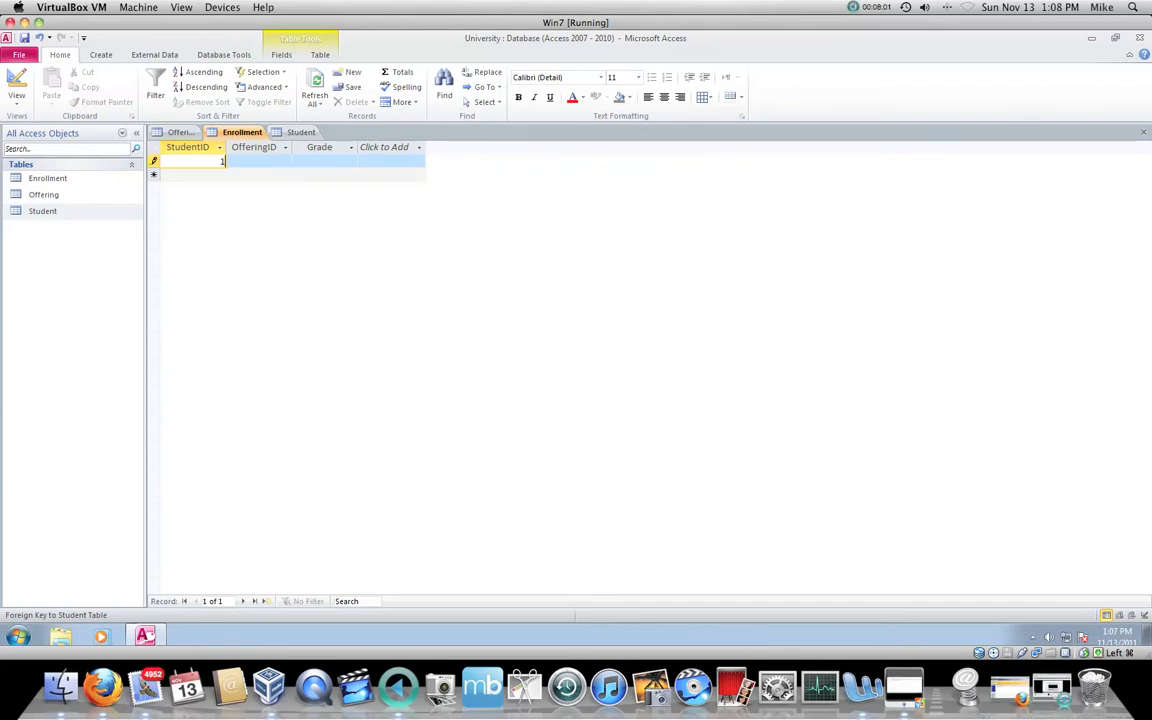
key(Tab)
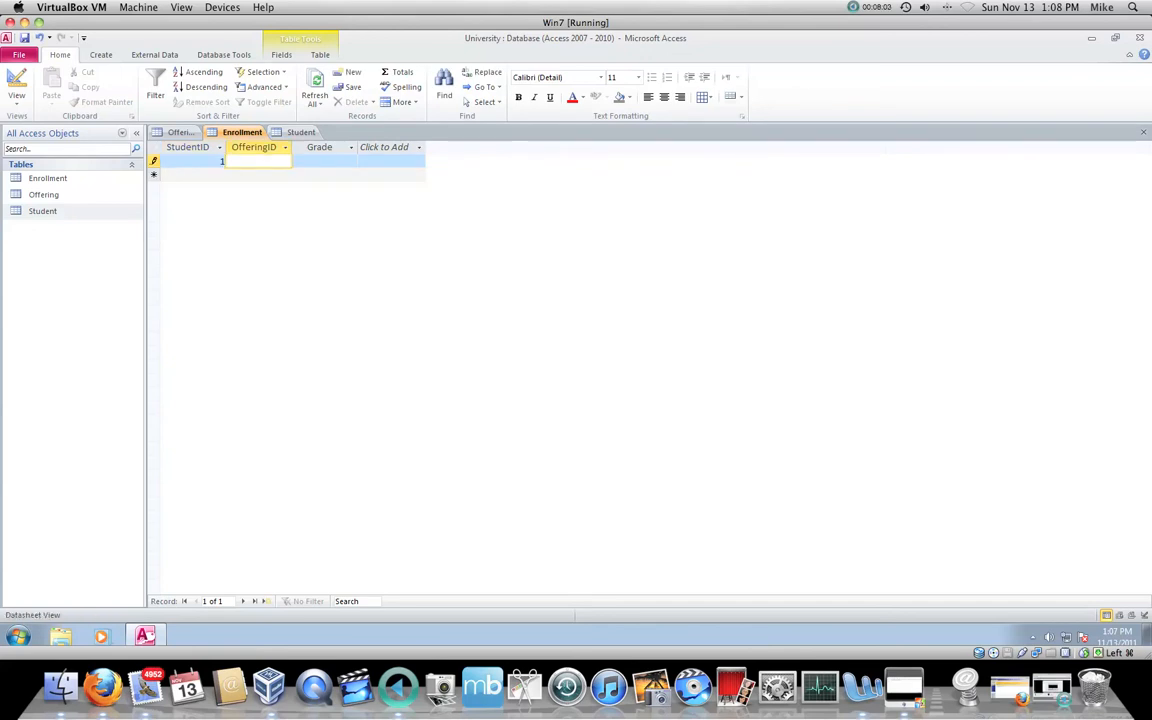
text(1)
key(Tab)
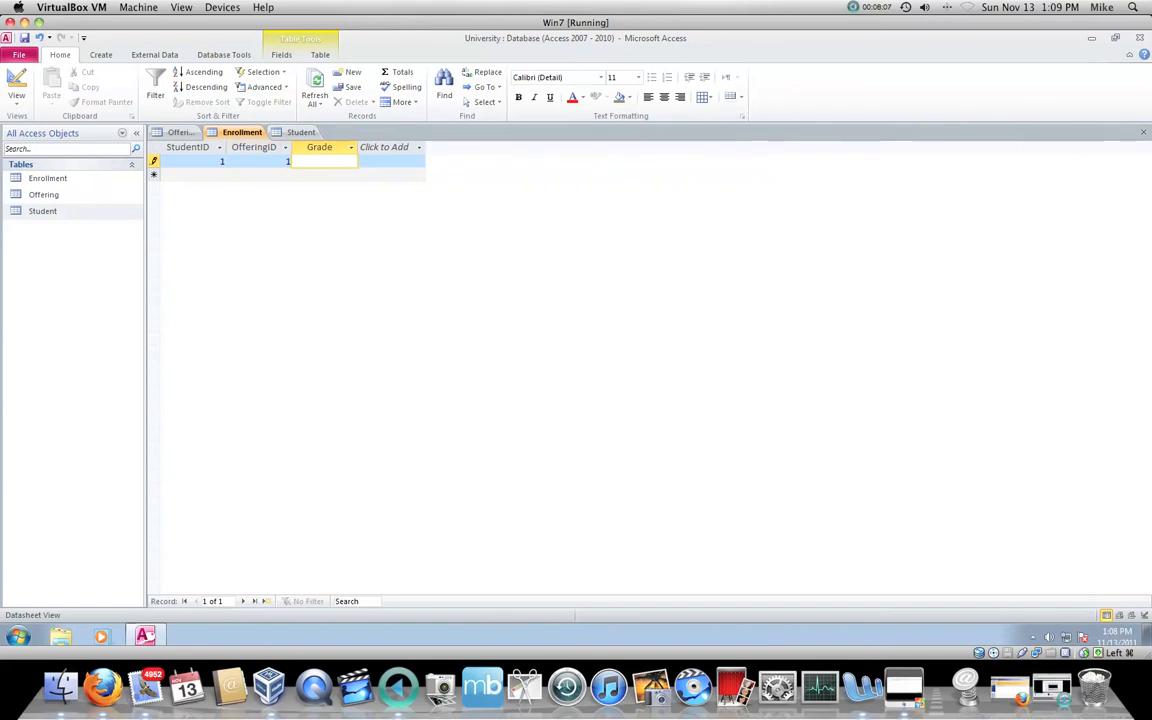
Step: Set the grade of the first enrollment to B and complete the record
text(3.)
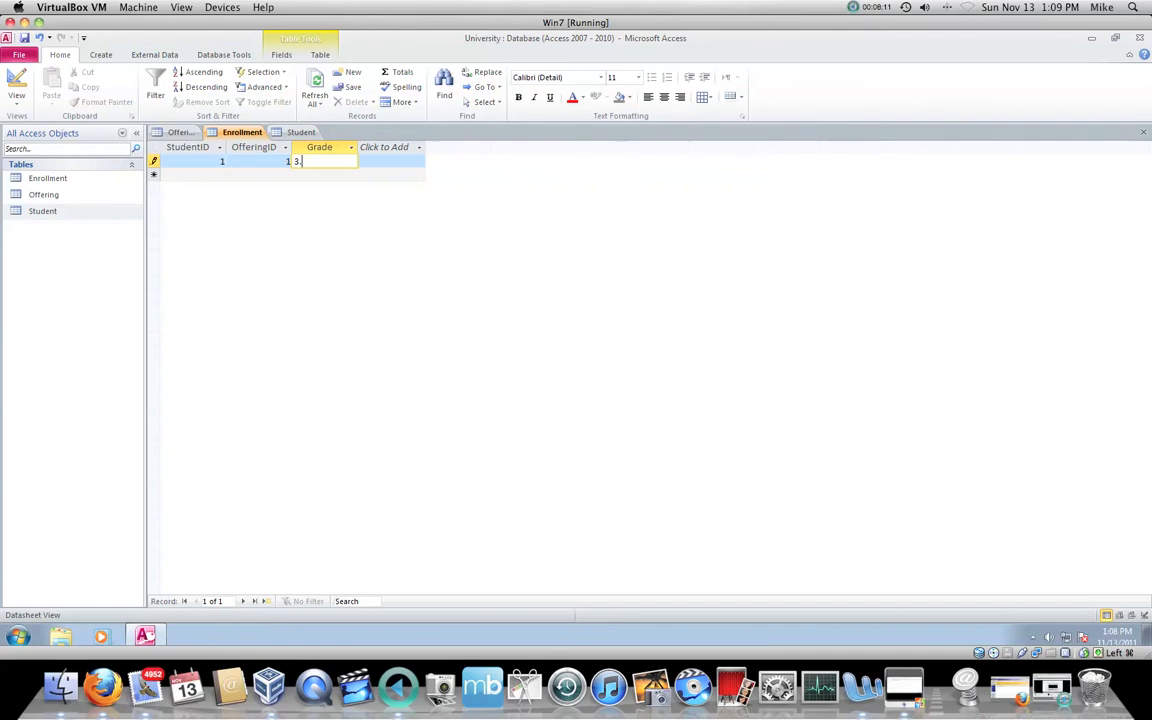
key(BackSpace)
key(BackSpace)
text(B)
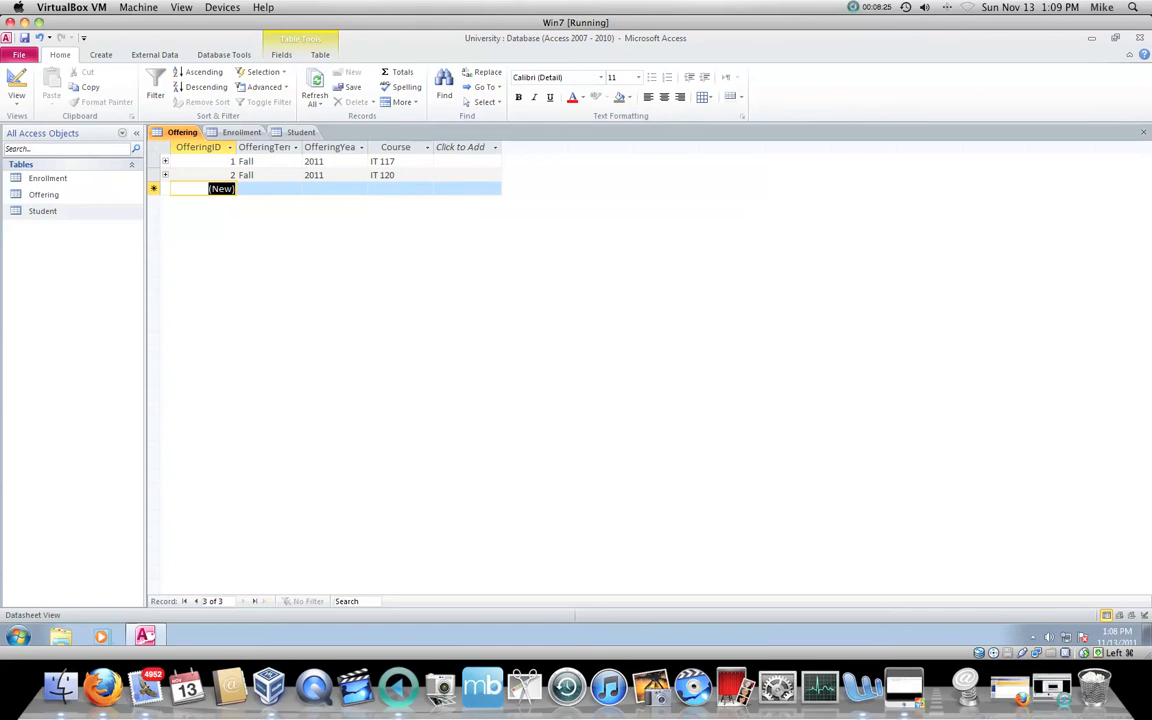
click(241, 132)
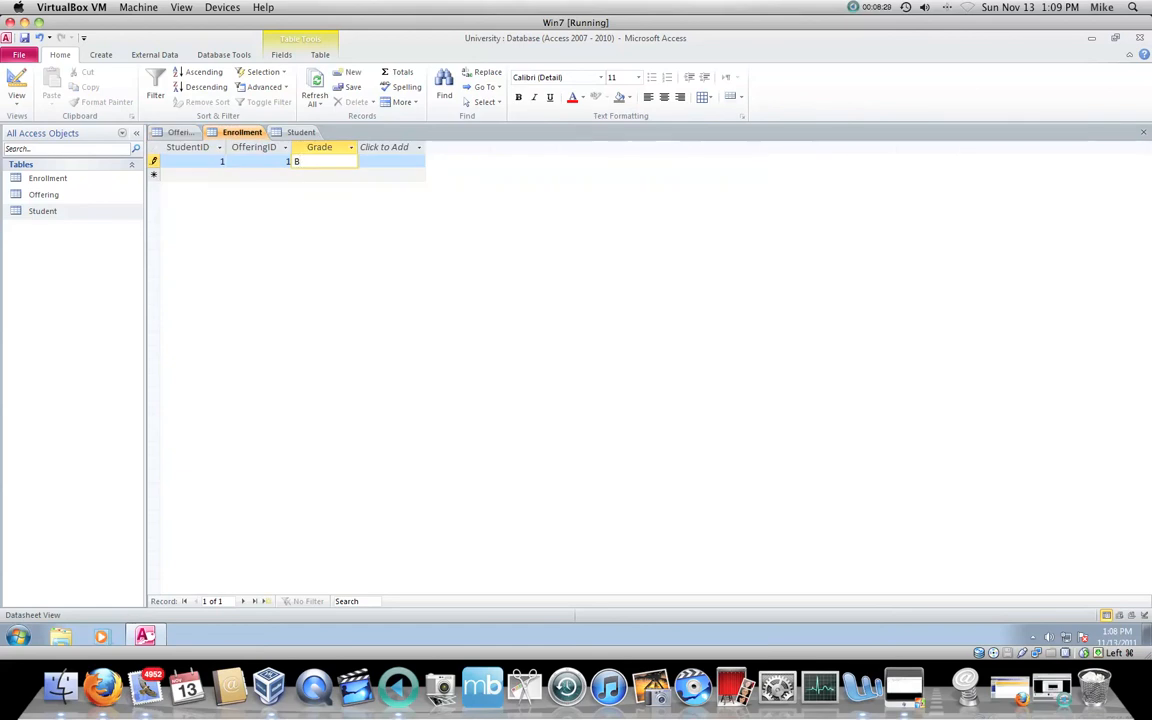
key(Tab)
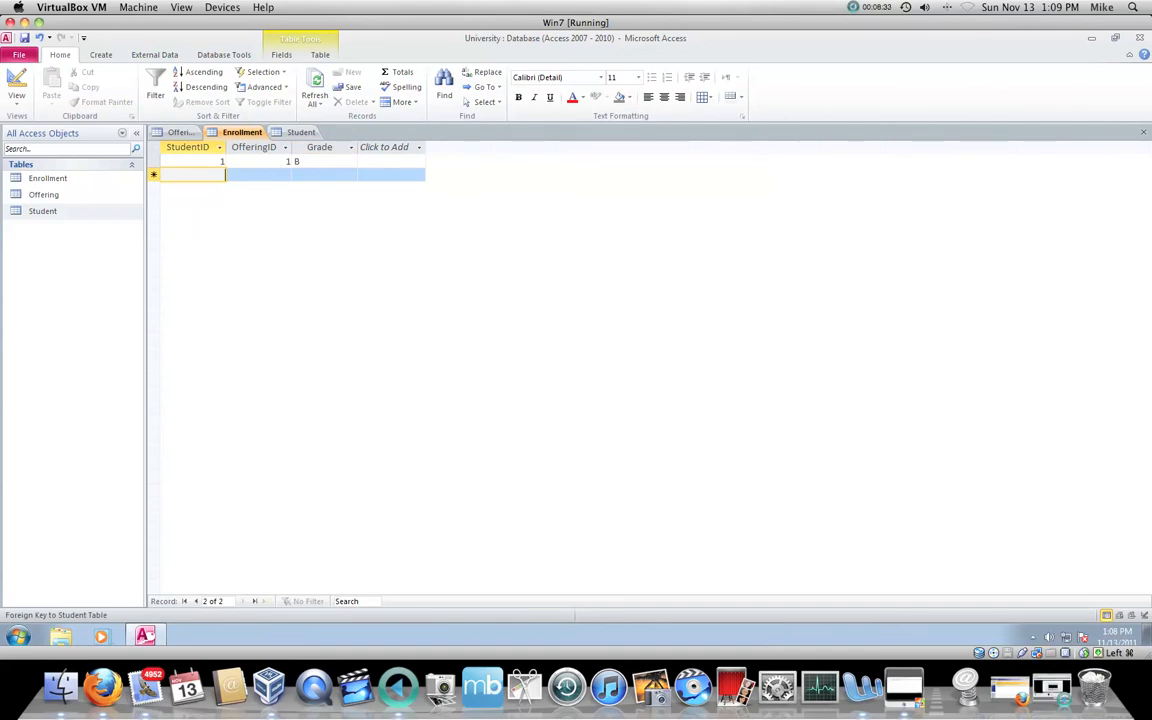
Step: Add a second Enrollment record with StudentID 2, OfferingID 1 and grade A
text(2)
key(Tab)
text(1)
key(Tab)
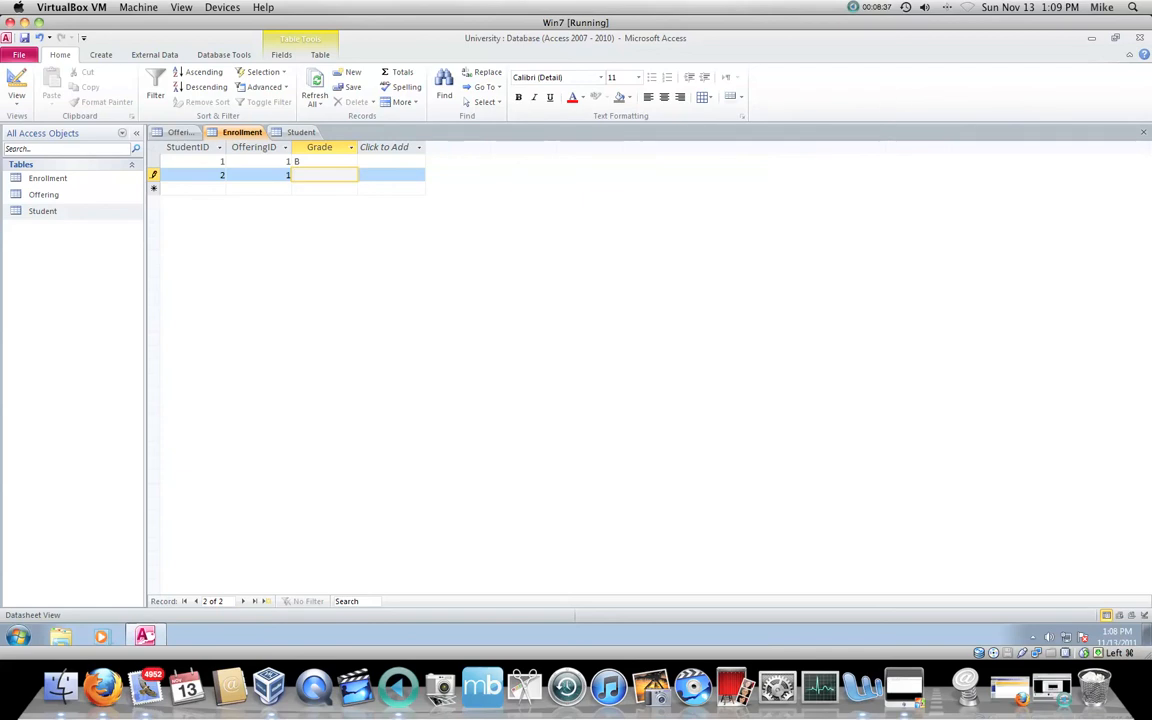
text(A)
key(Tab)
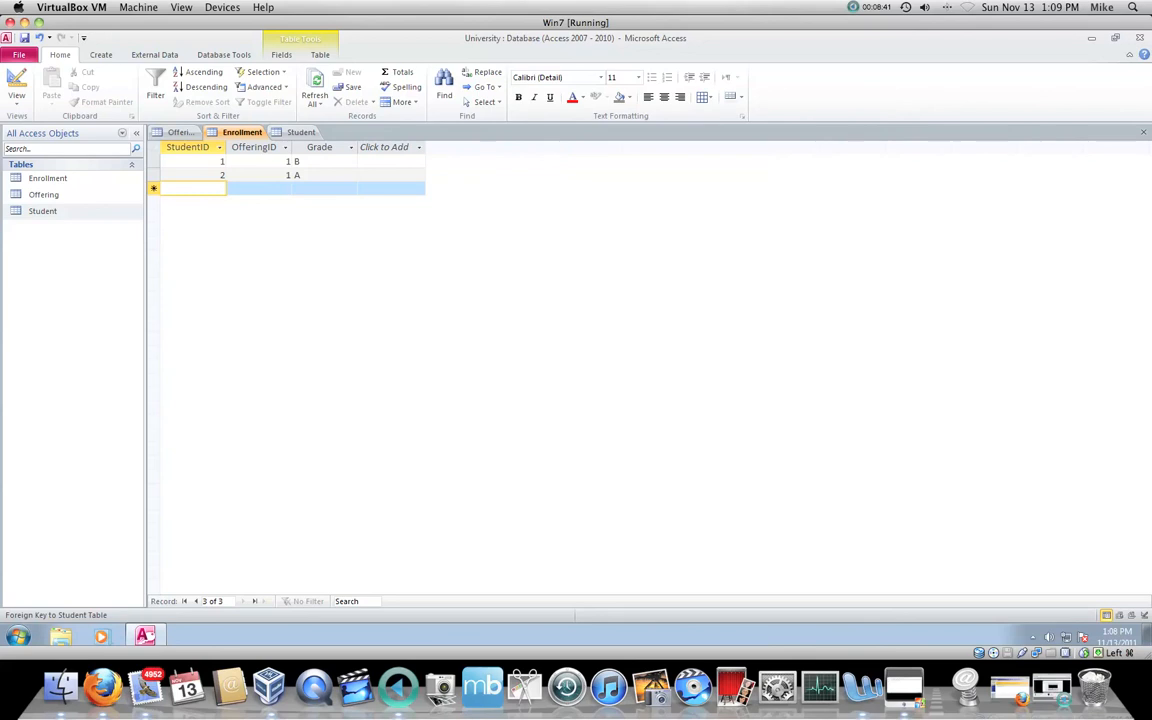
Step: Add a third Enrollment record with StudentID 1, OfferingID 2 and grade A
text(1)
key(Tab)
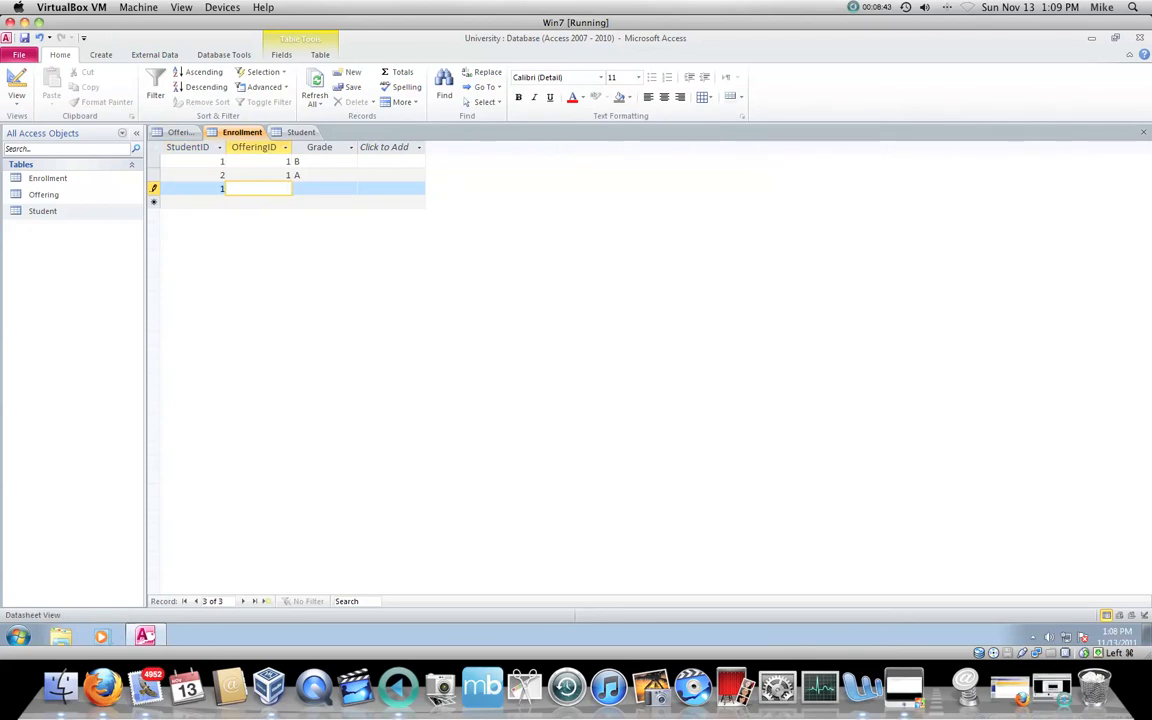
key(Tab)
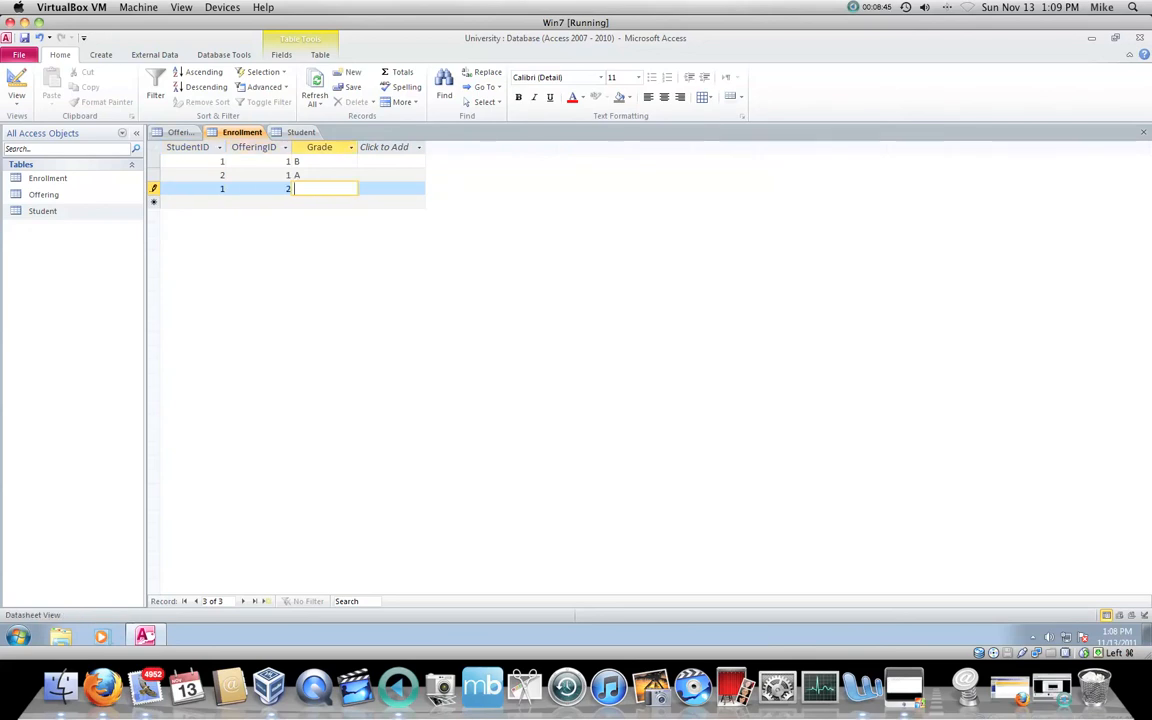
text(A)
key(Tab)
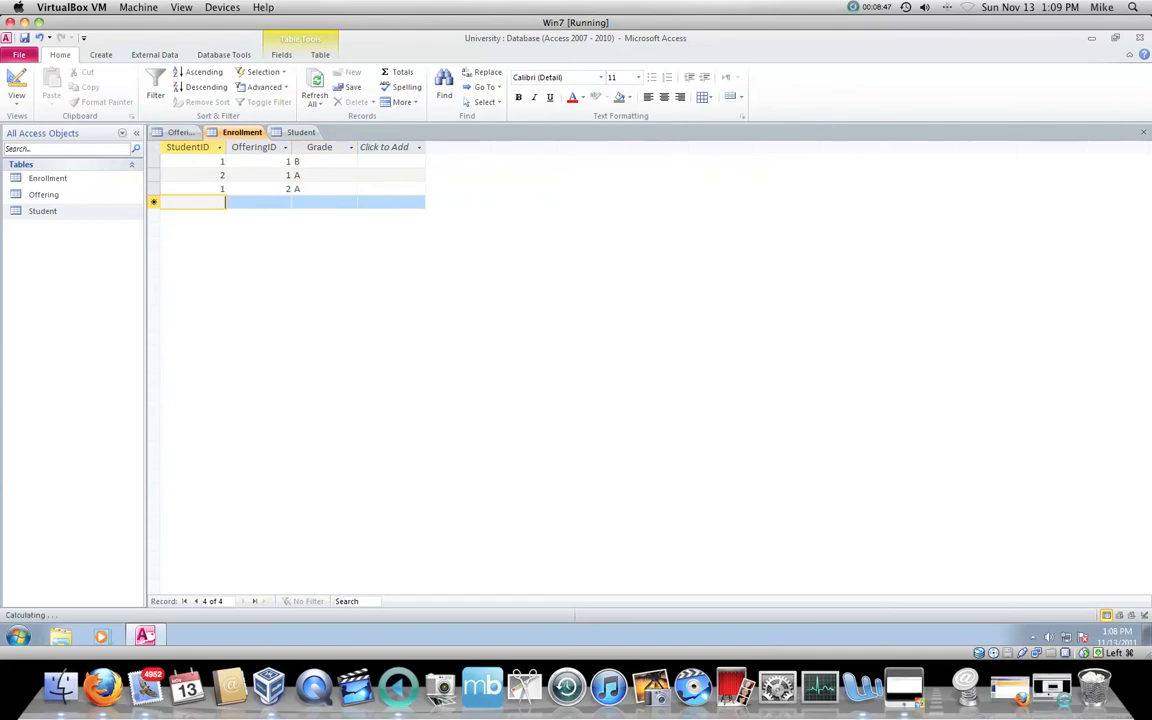
Step: Add a fourth Enrollment record with StudentID 2, OfferingID 2 and grade A
text(2)
key(Tab)
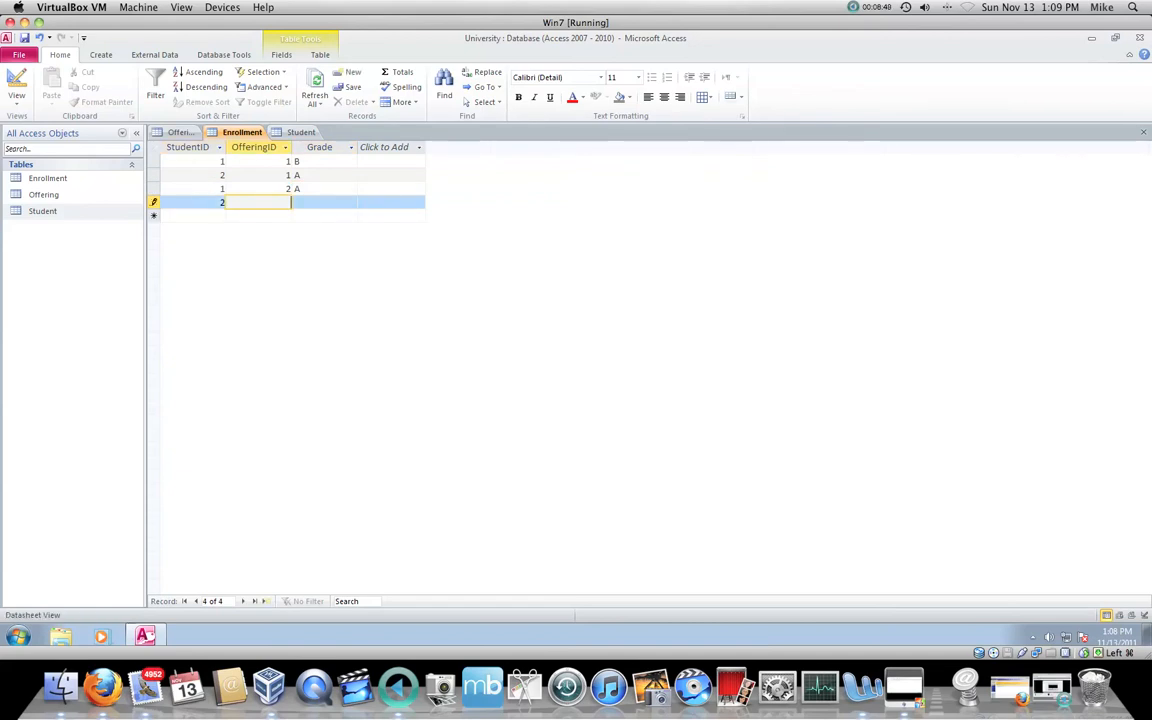
text(2)
key(Tab)
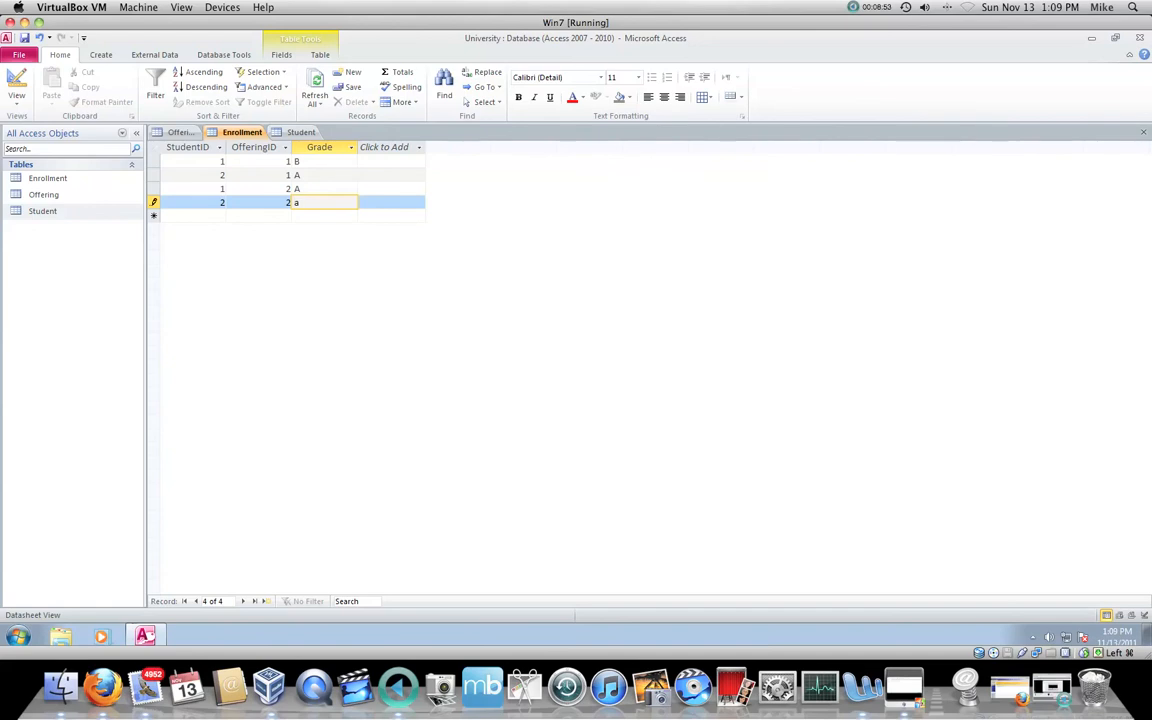
key(Tab)
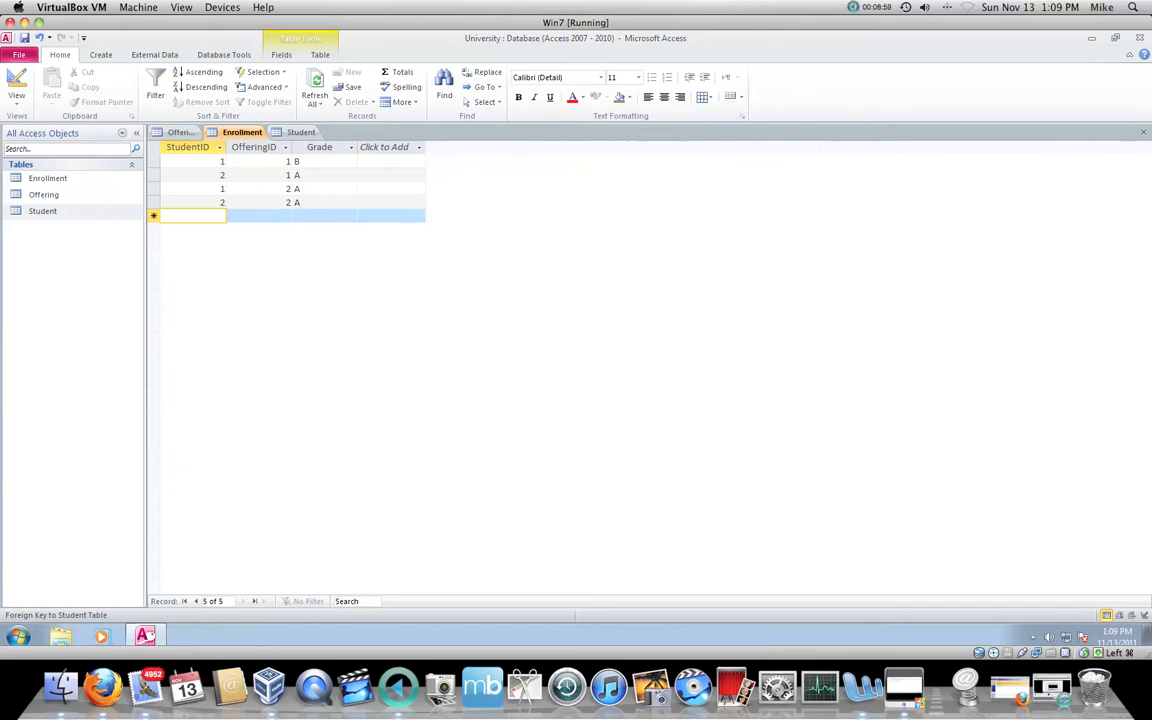
Step: Try to save a fifth Enrollment record with StudentID 3, OfferingID 4 and an empty grade
text(3)
key(Tab)
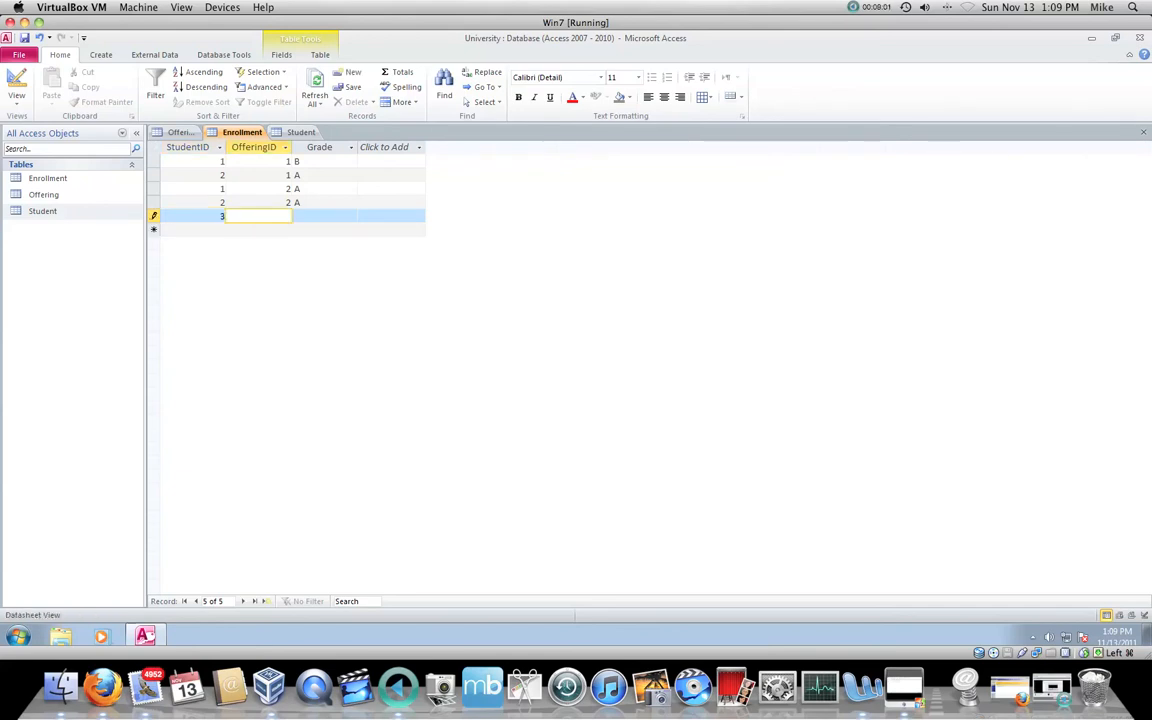
text(3)
key(Tab)
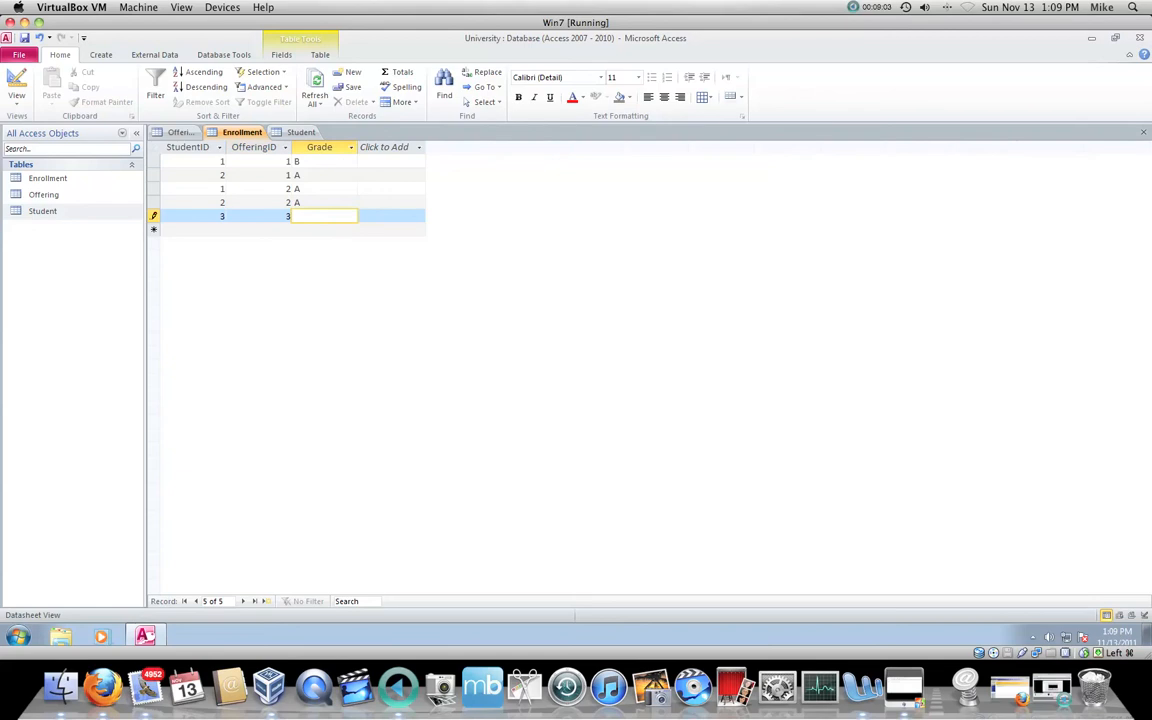
key(shift+Tab)
text(4)
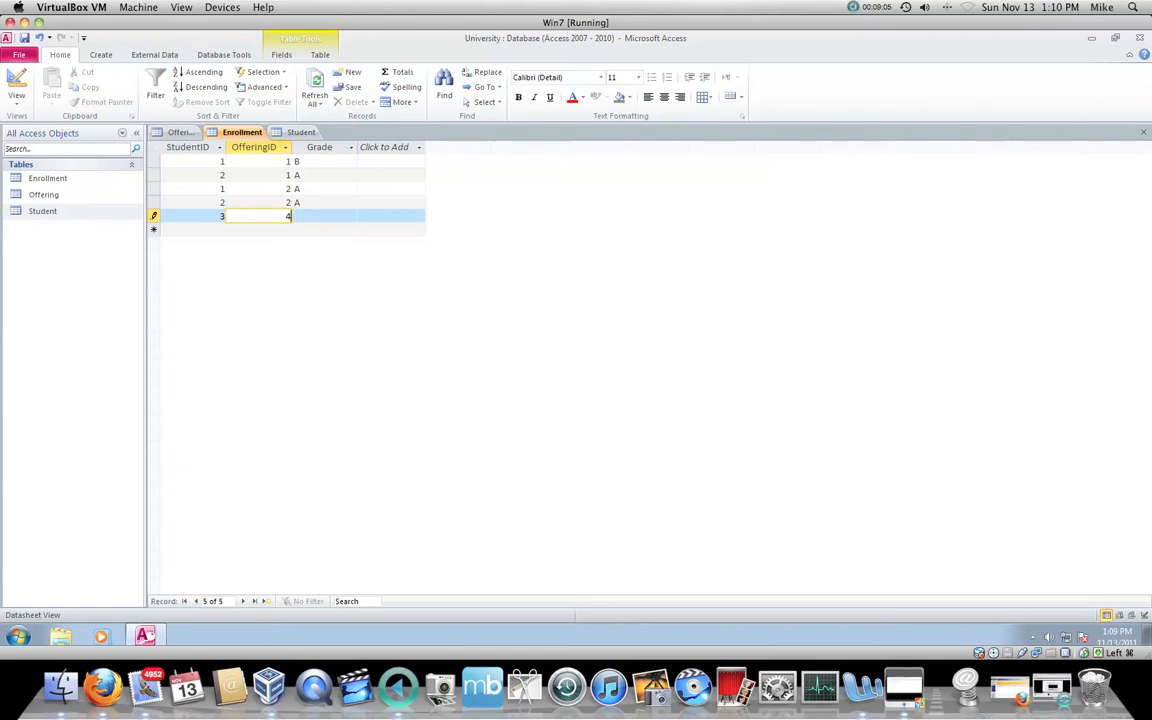
key(Tab)
key(Tab)
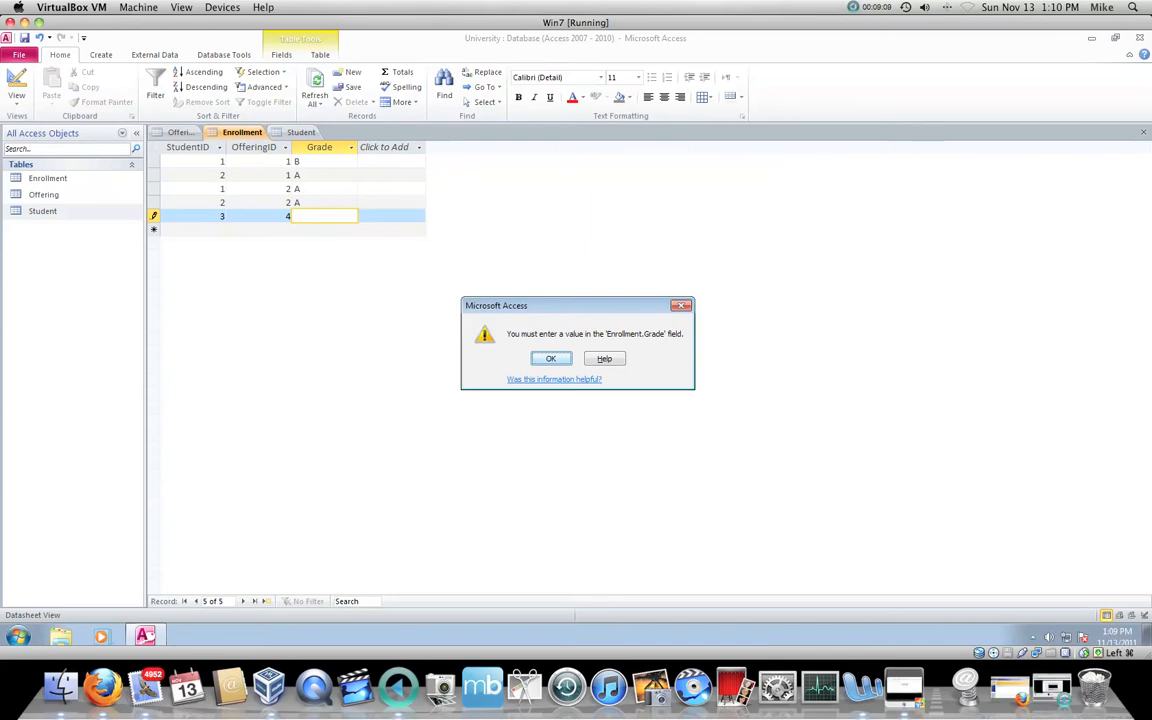
key(Return)
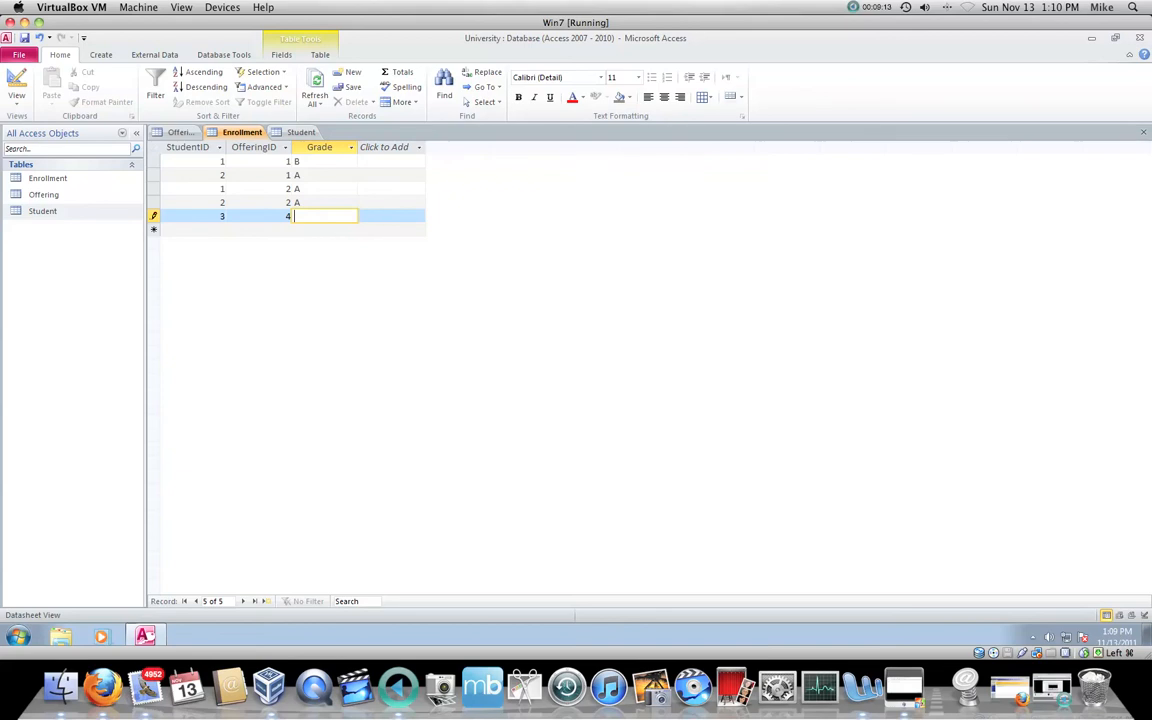
key(Return)
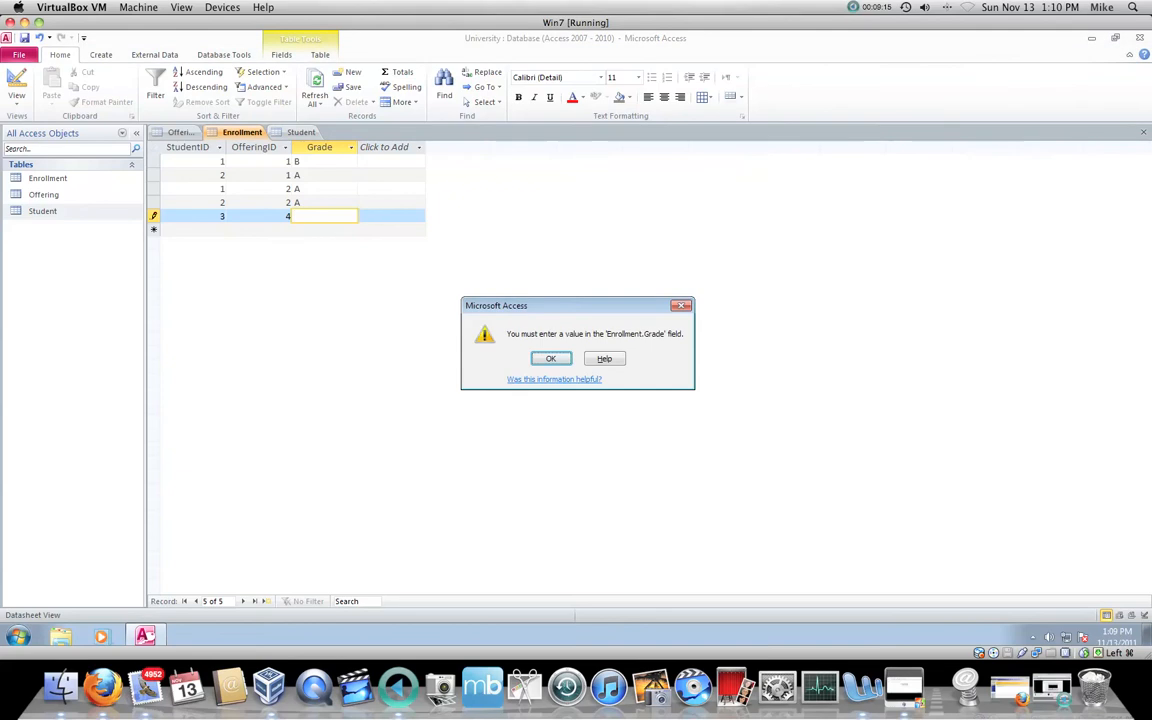
key(Return)
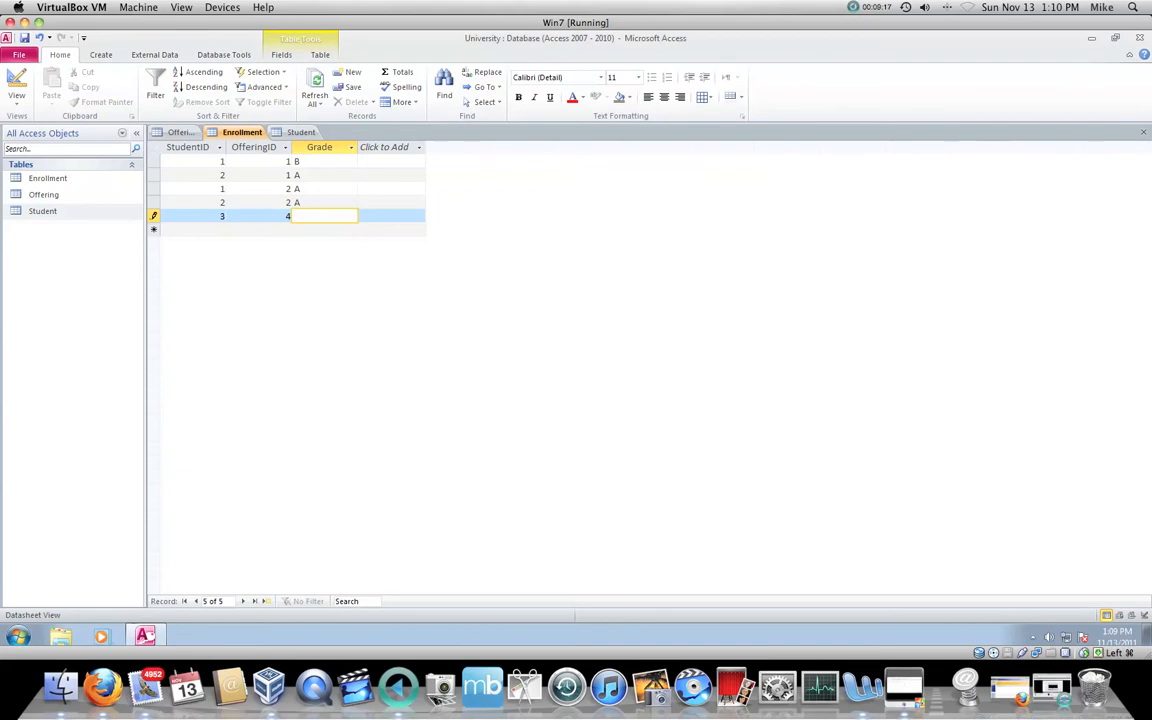
Step: Set the fifth enrollment's grade to D and try to save the record
text(D)
key(Return)
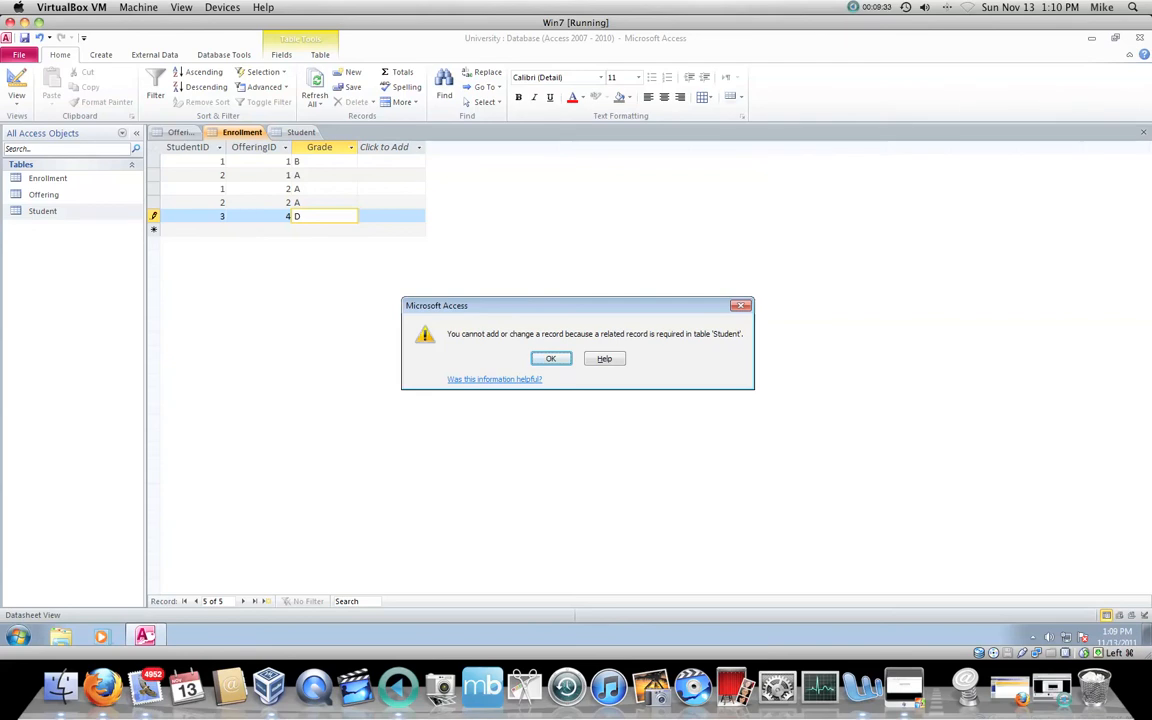
key(Return)
key(Left)
key(Left)
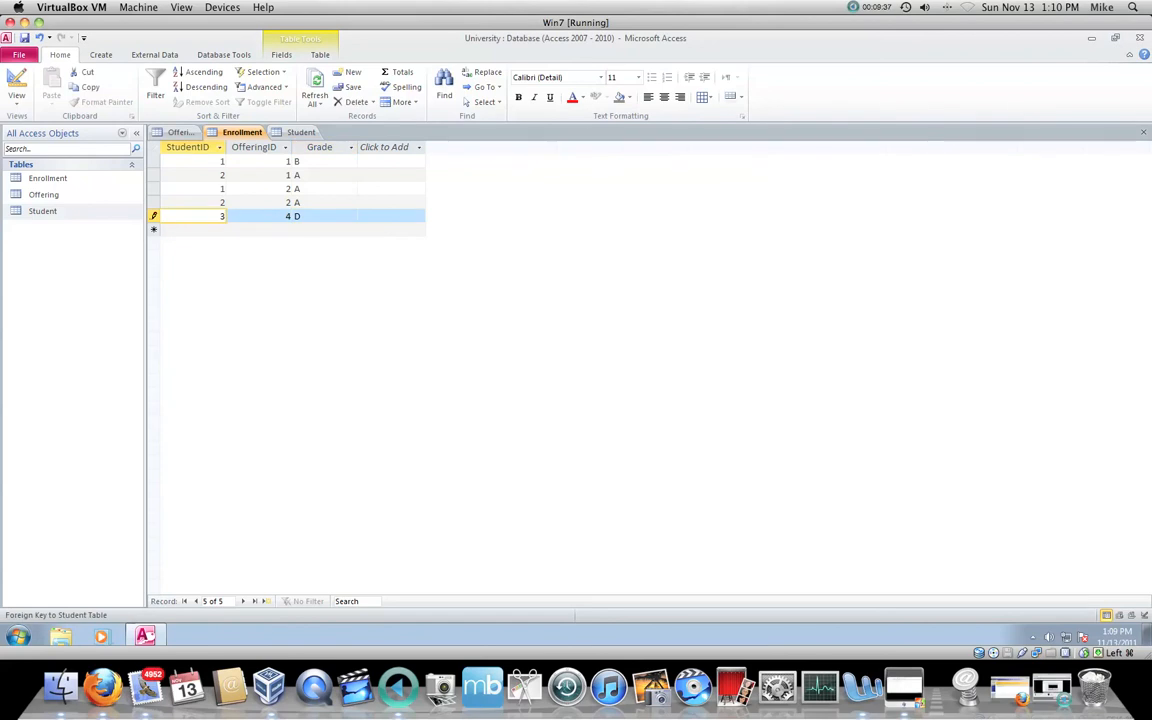
key(Right)
key(Right)
key(Return)
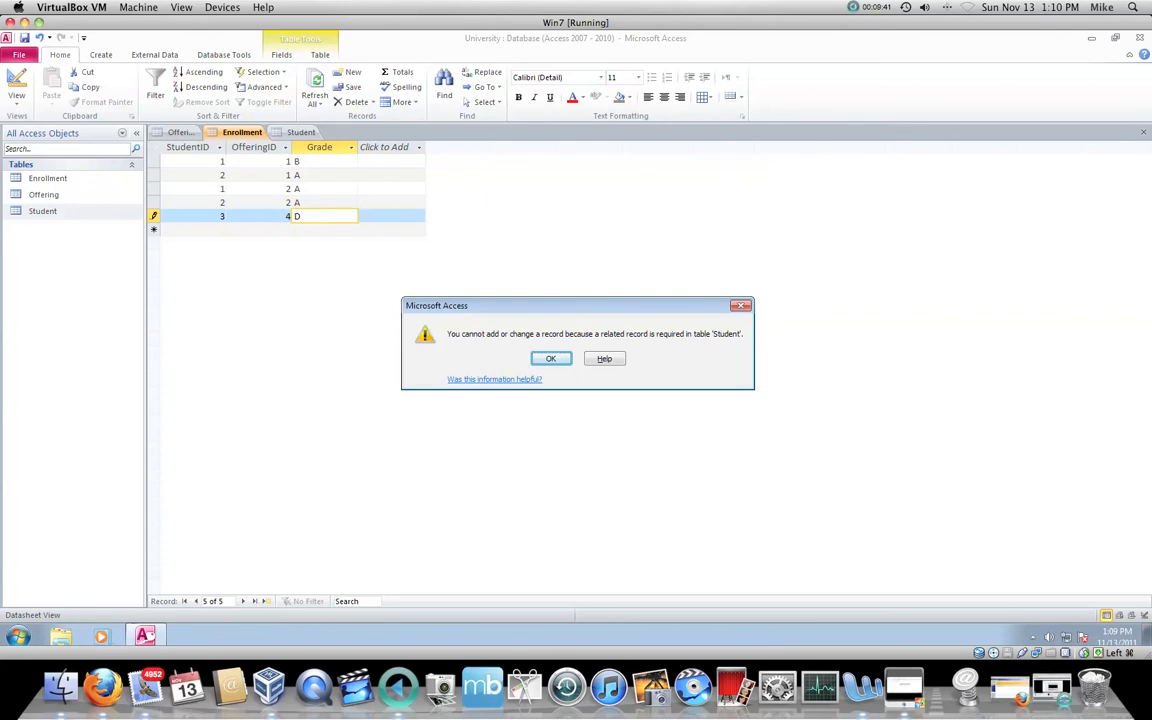
key(Return)
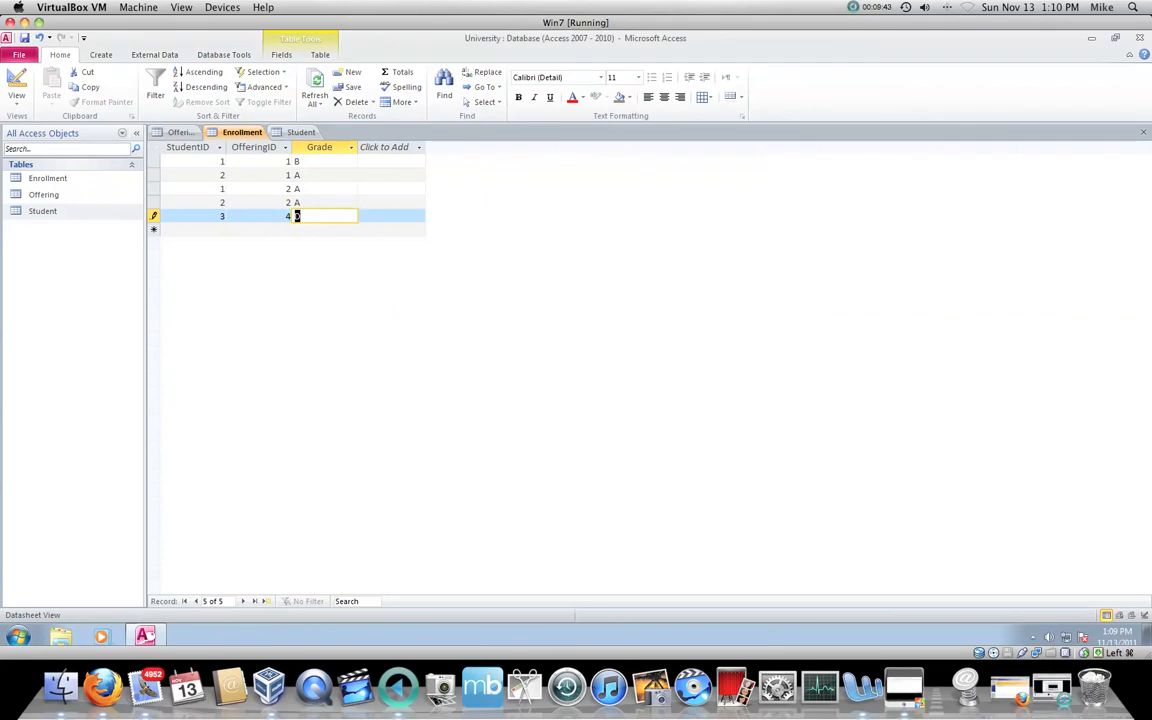
Step: Set the fifth enrollment's StudentID to 2, try to save the record, and discard the whole entry
key(Left)
key(Left)
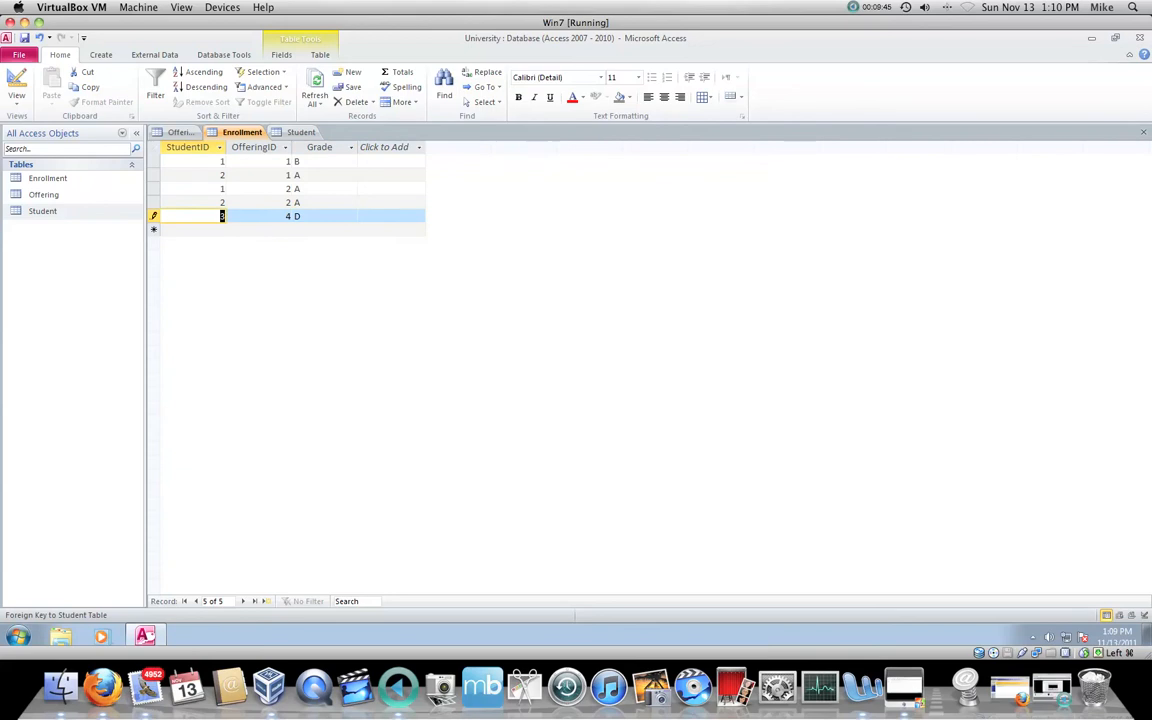
text(2)
key(Tab)
key(Tab)
key(Tab)
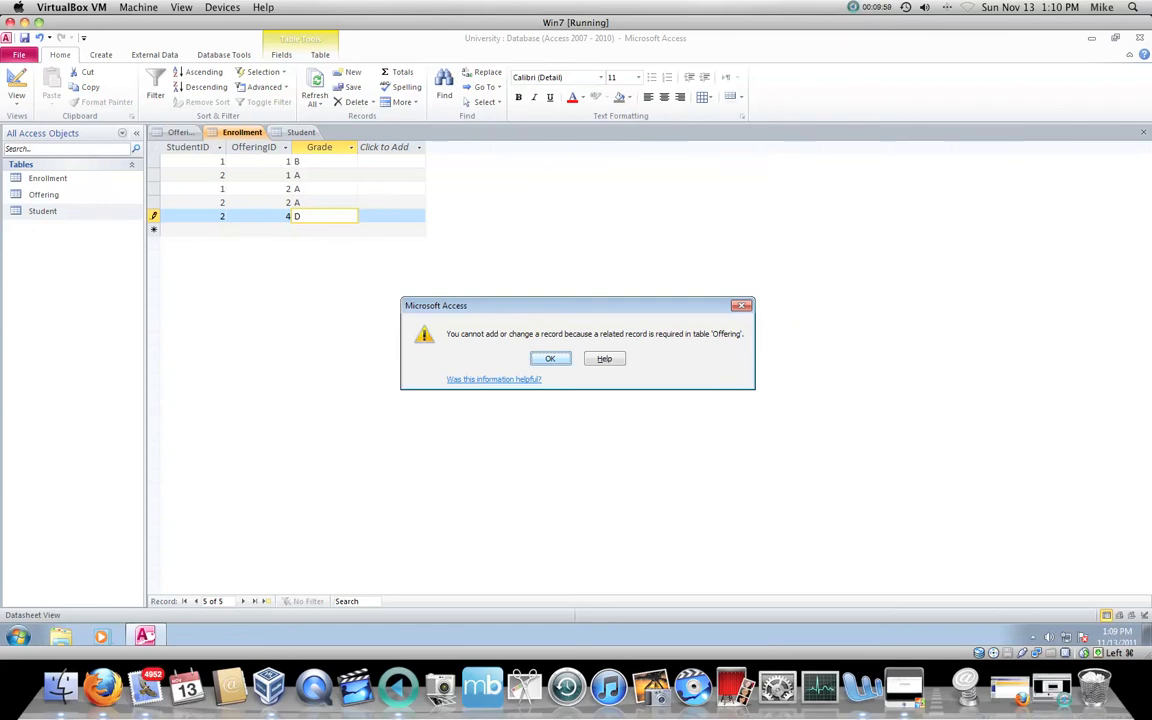
key(Return)
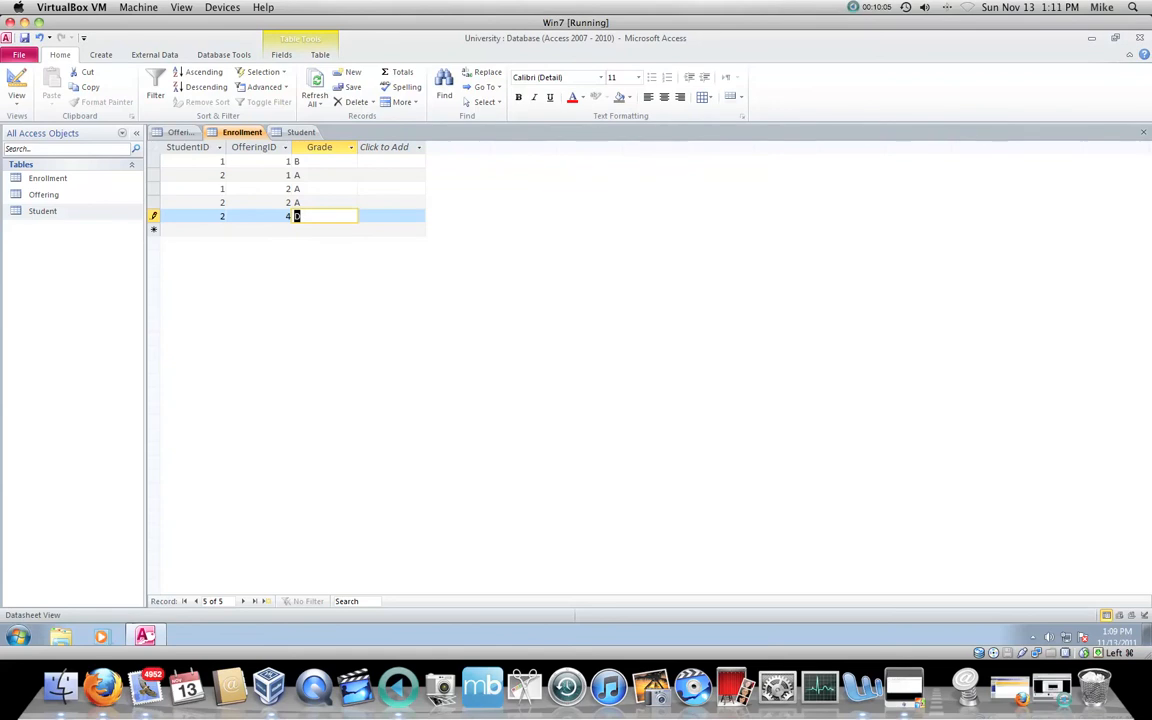
key(Return)
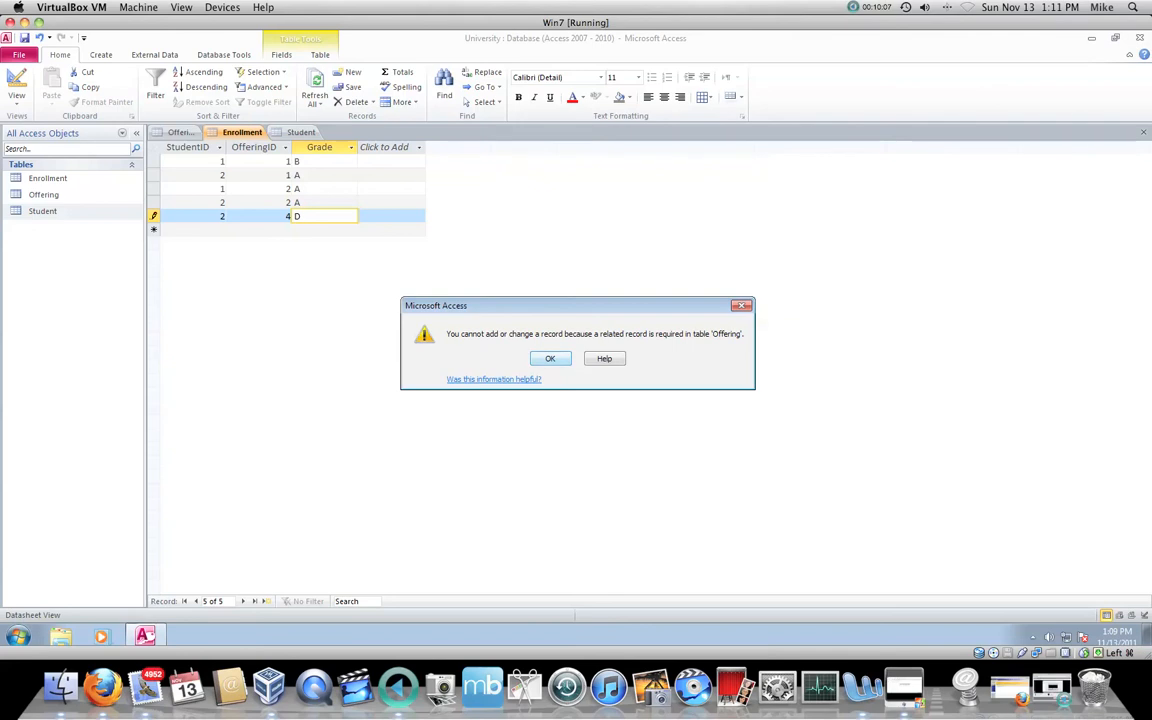
key(Return)
key(Escape)
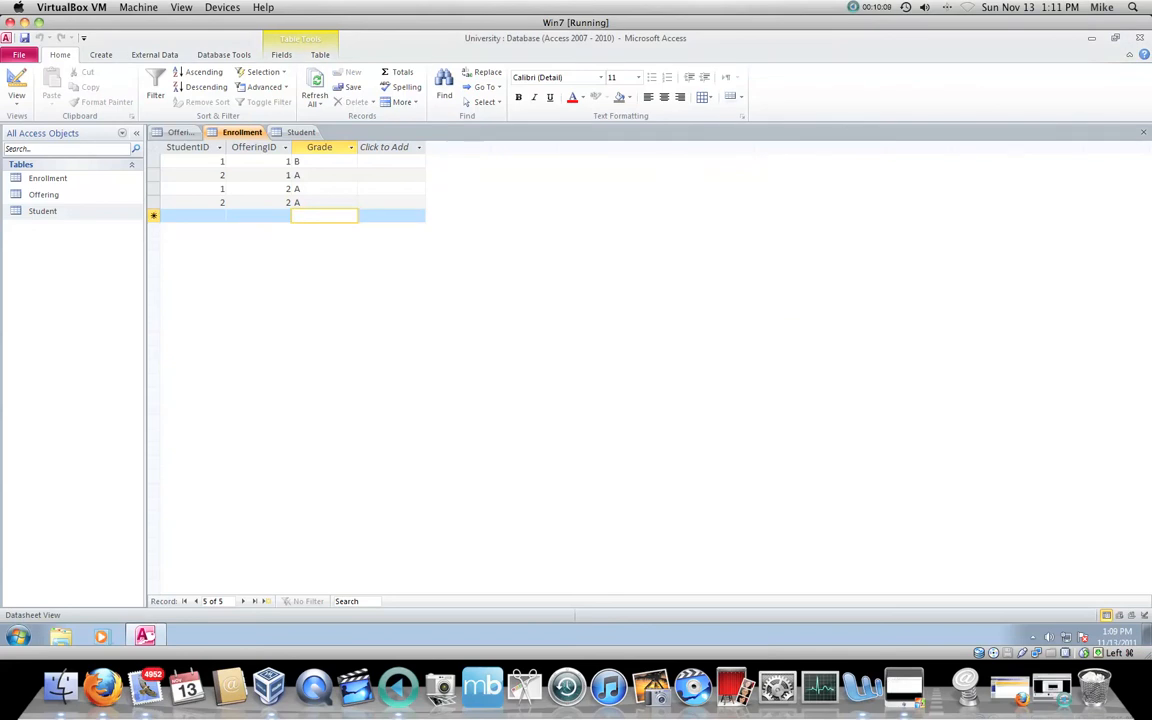